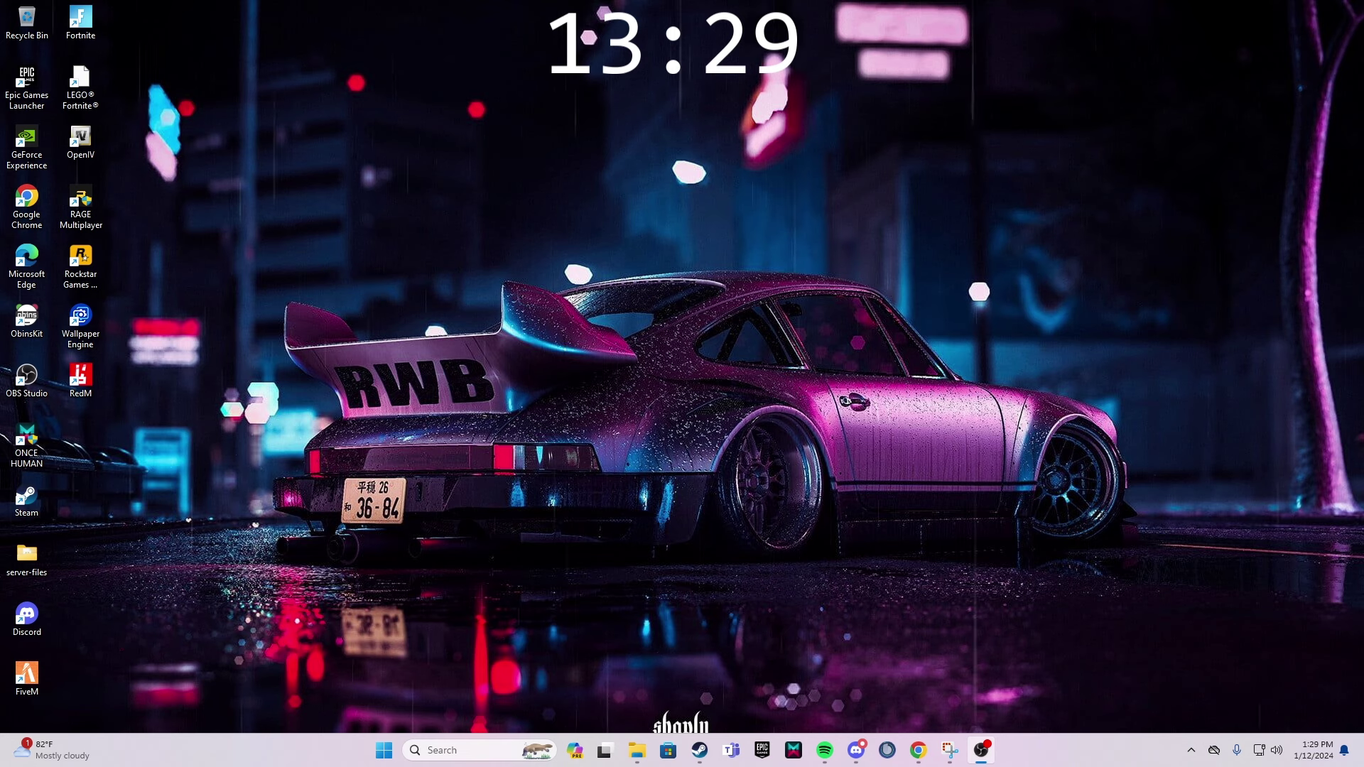
# Open Google Chrome from the desktop and move its window up.
pyautogui.click(487, 744)
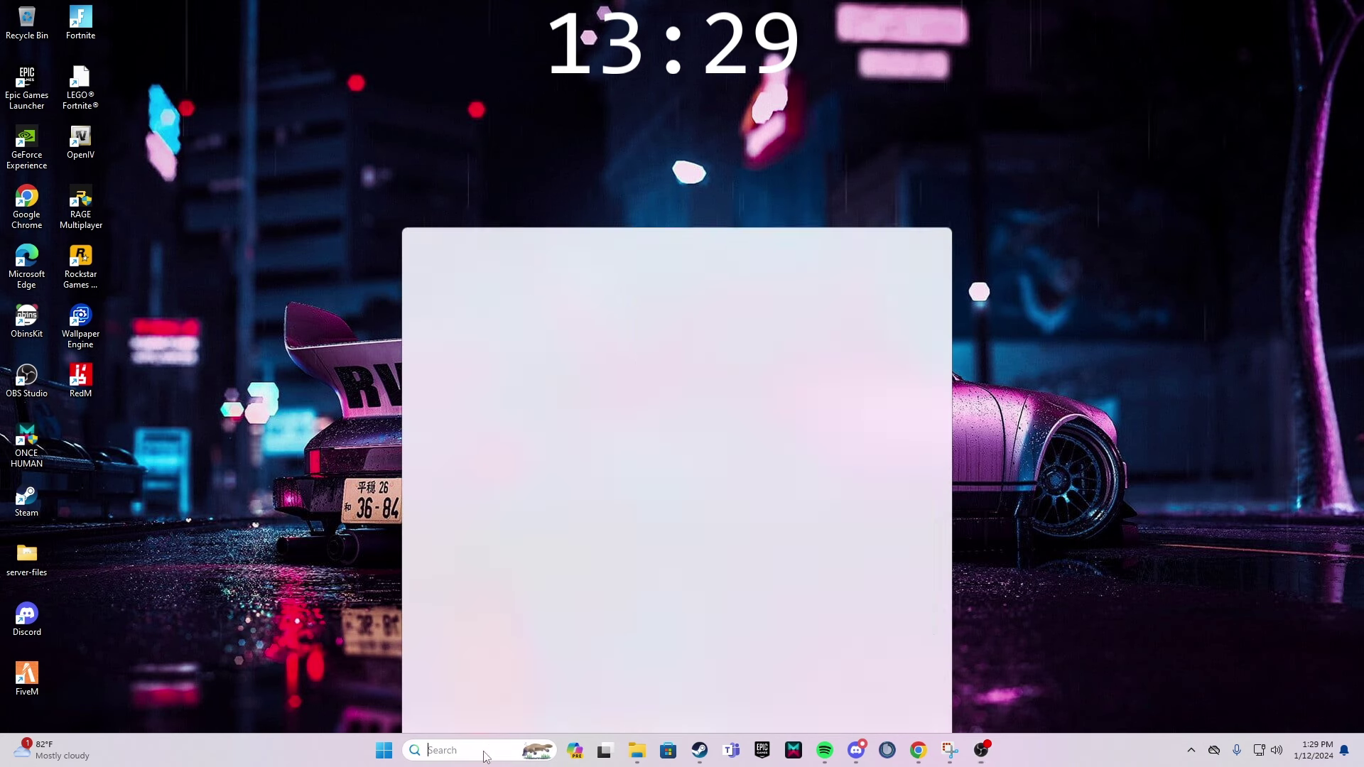
pyautogui.write('chrom')
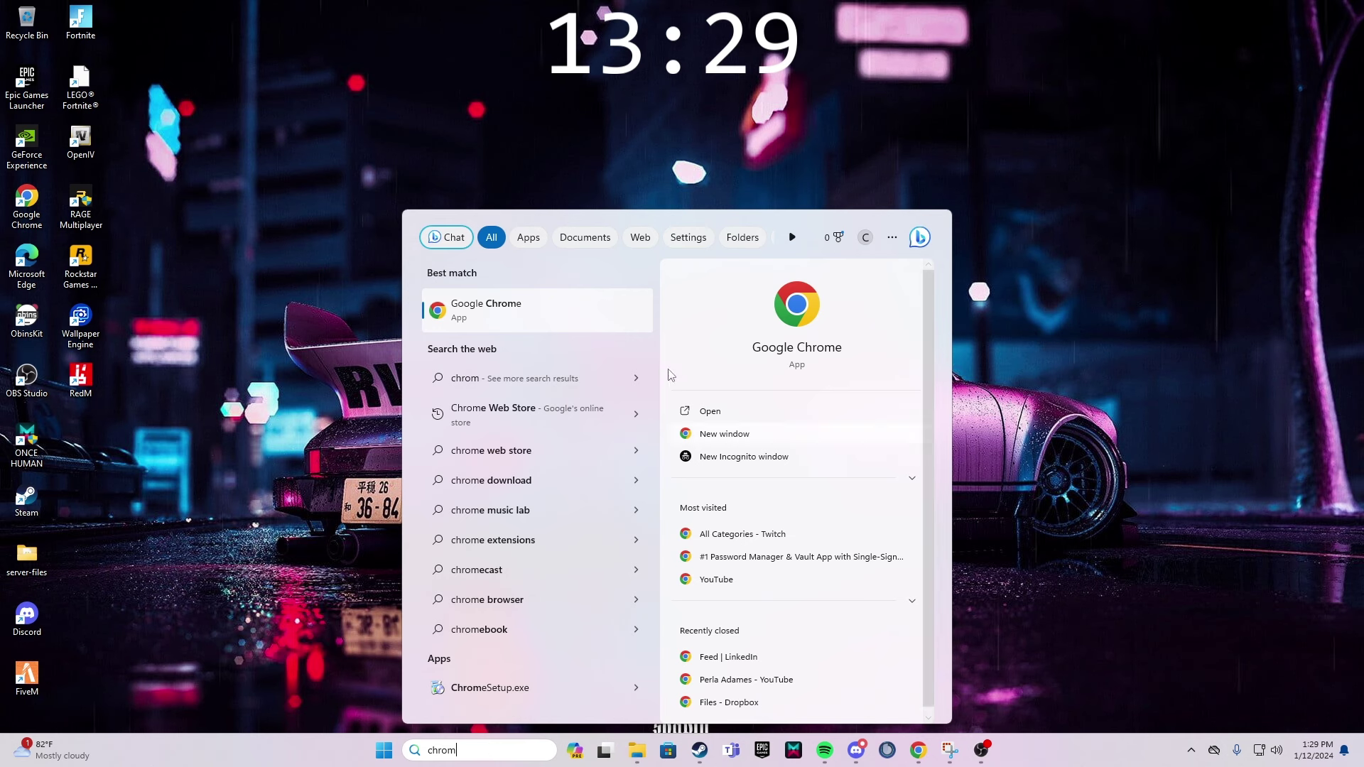
pyautogui.click(540, 310)
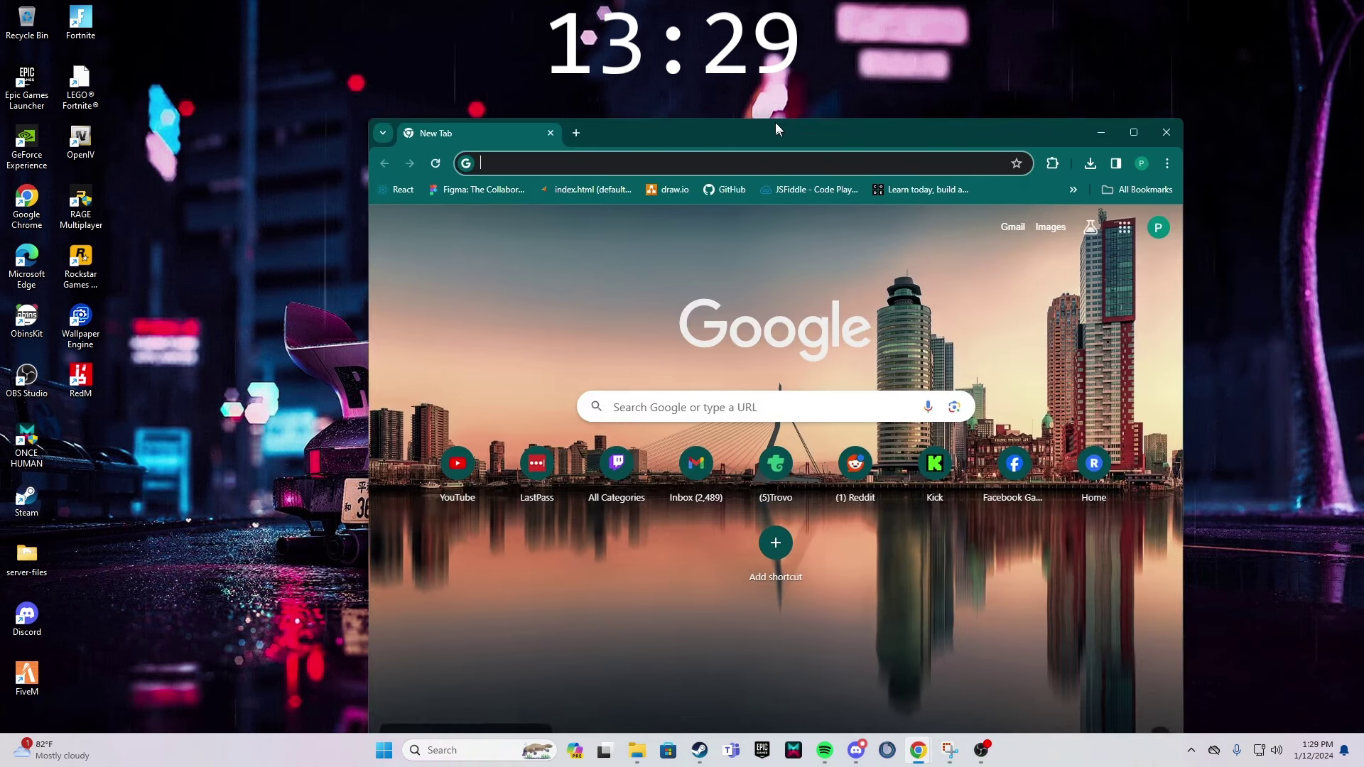
pyautogui.moveTo(775, 128); pyautogui.dragTo(674, 30)
# Search Google for virtualbox and open the official Oracle VM VirtualBox website.
pyautogui.click(692, 309)
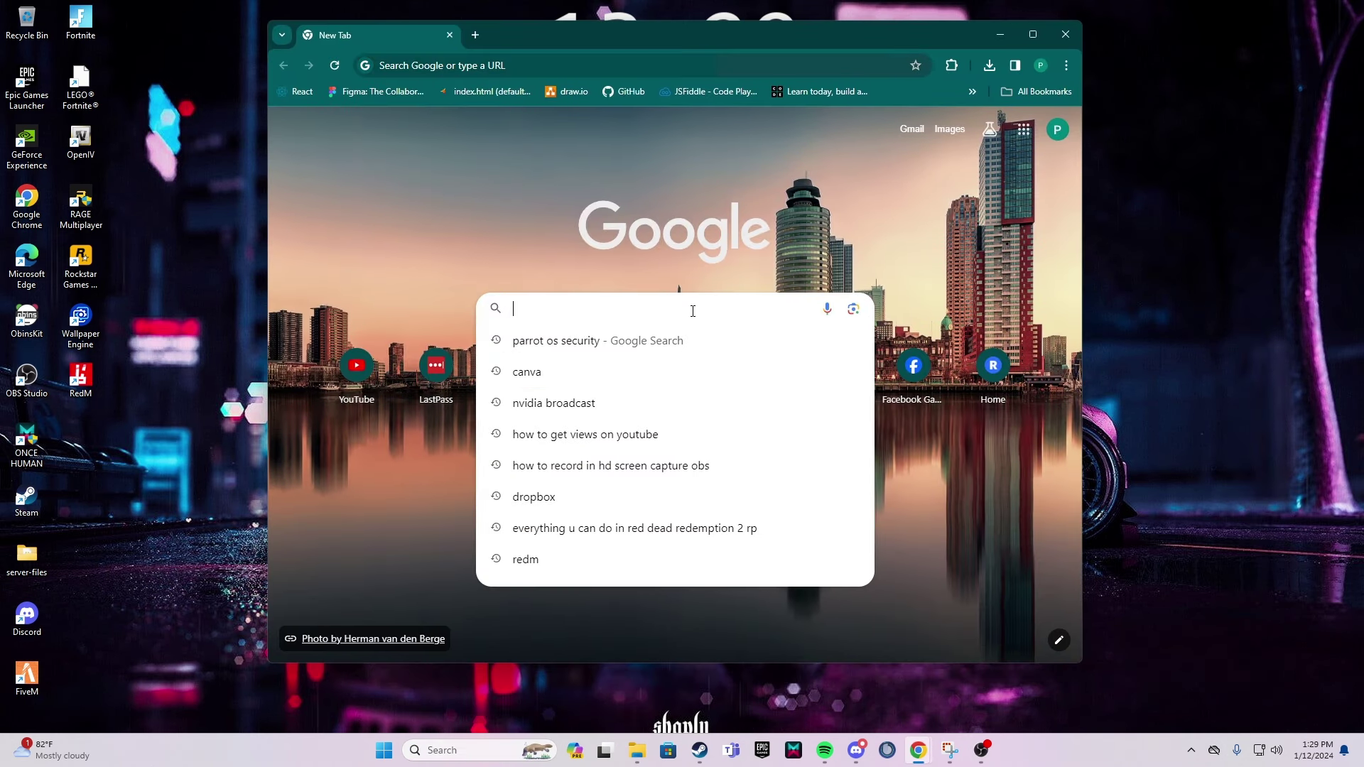
pyautogui.write('virtualbox')
pyautogui.press('Return')
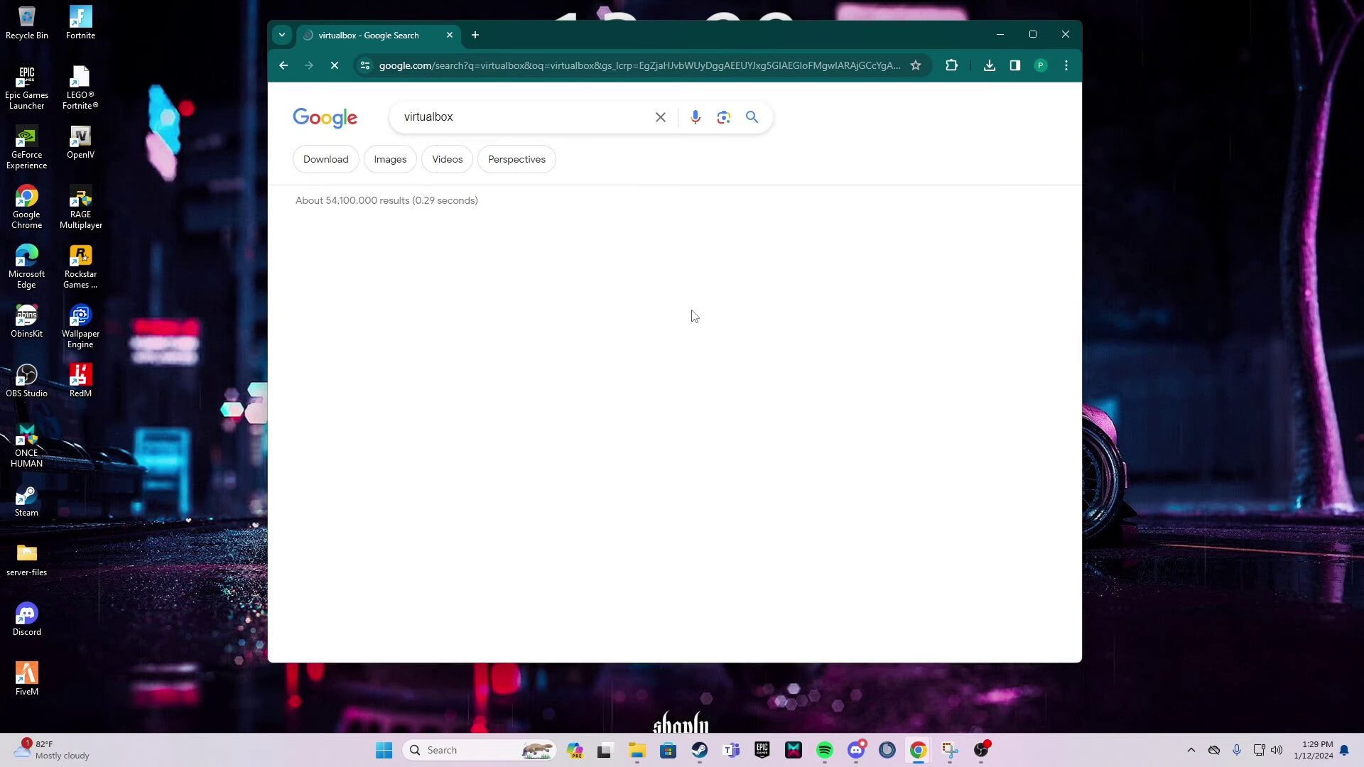
pyautogui.click(321, 263)
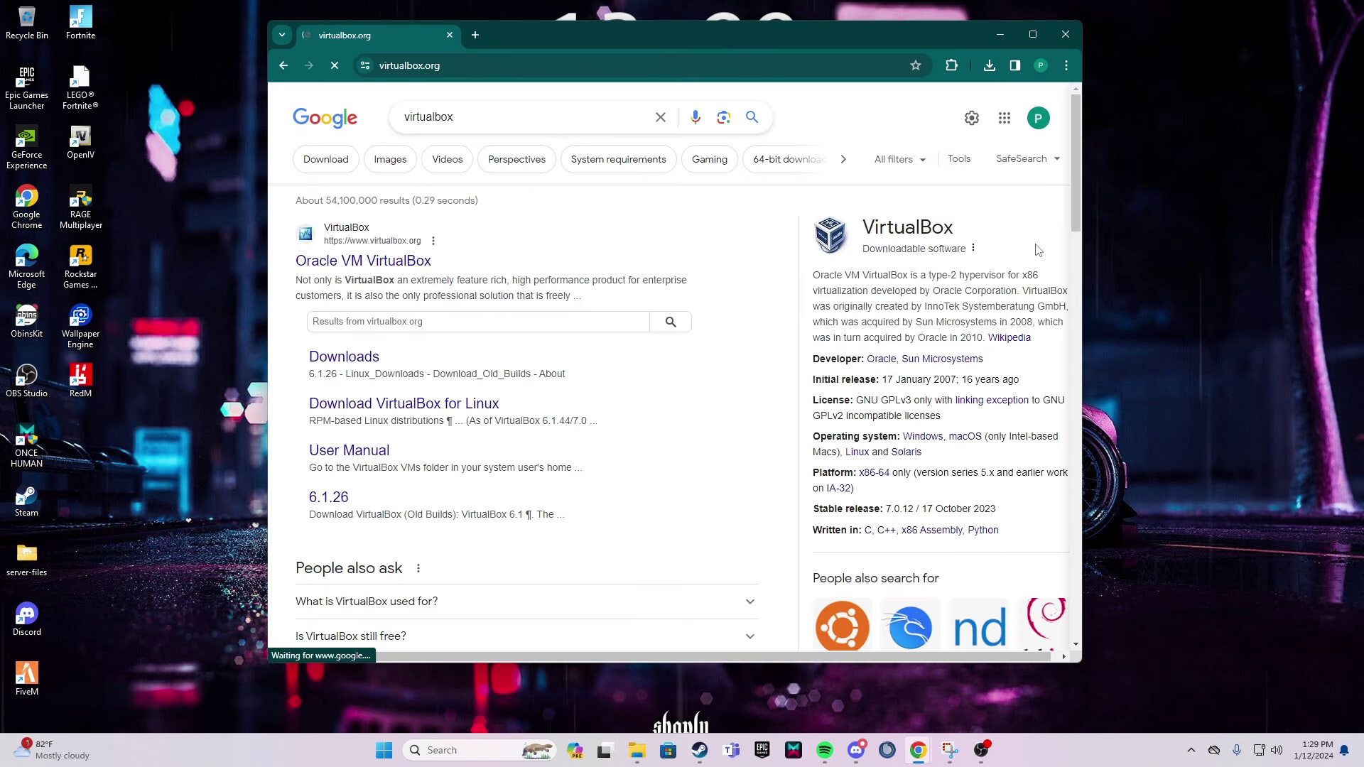
# Download the VirtualBox 7.0.12 platform package for Windows hosts and check its download progress.
pyautogui.scroll(-2, 700, 230)
pyautogui.scroll(2, 700, 229)
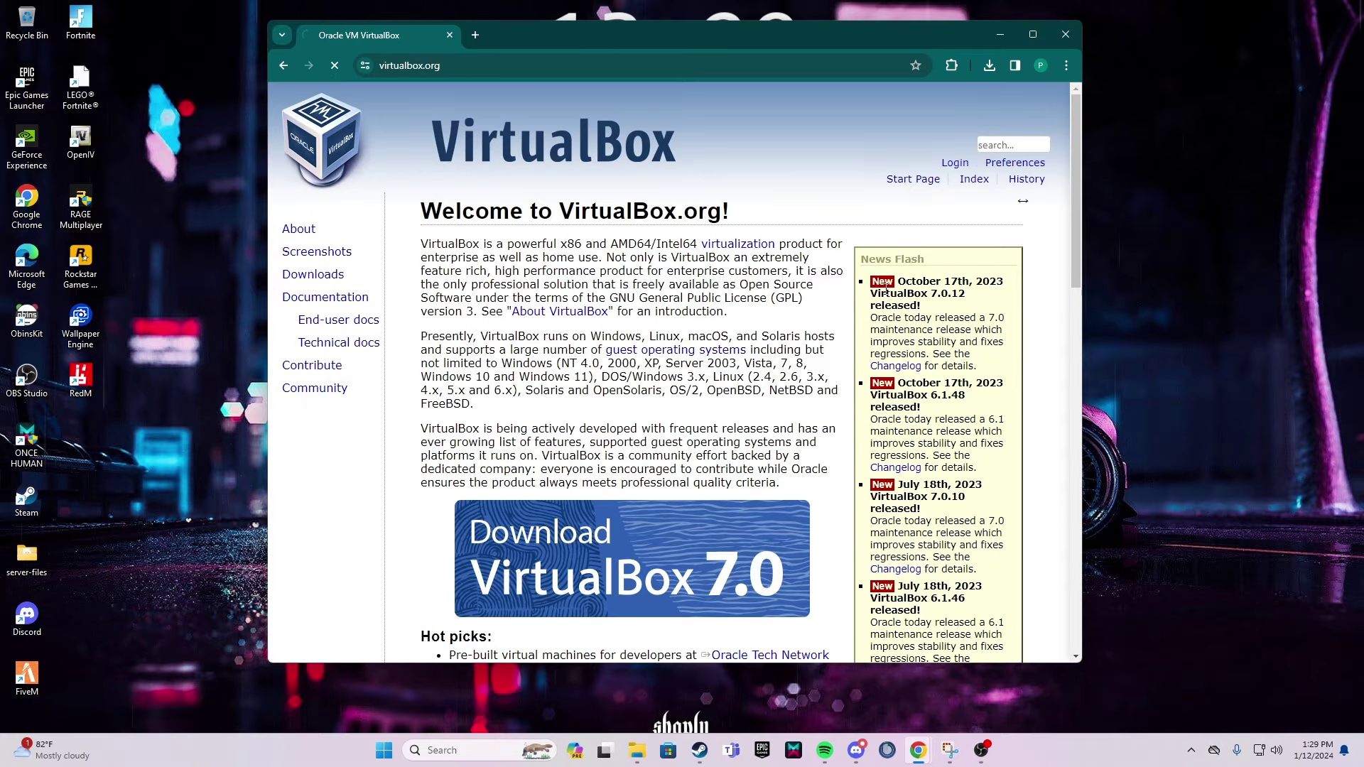
pyautogui.scroll(-5, 837, 350)
pyautogui.scroll(3, 830, 348)
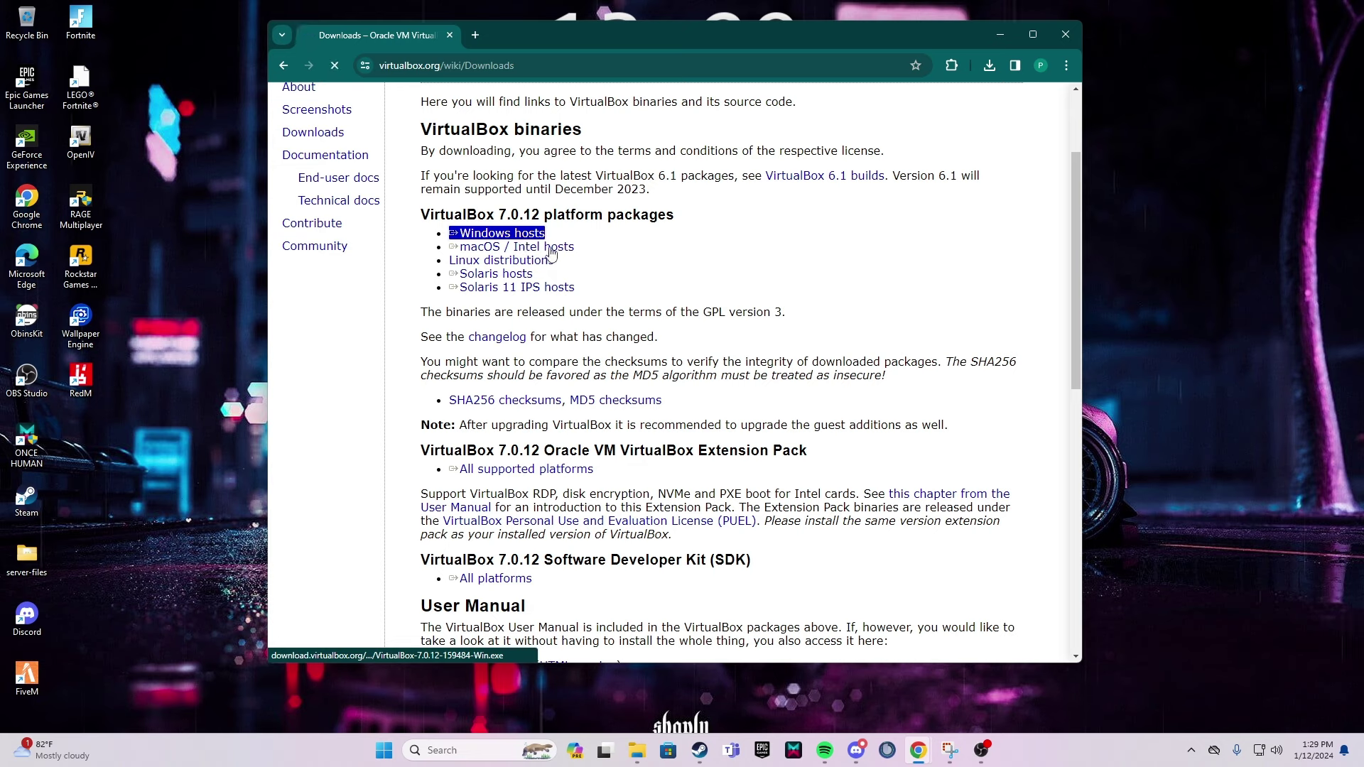
pyautogui.click(989, 65)
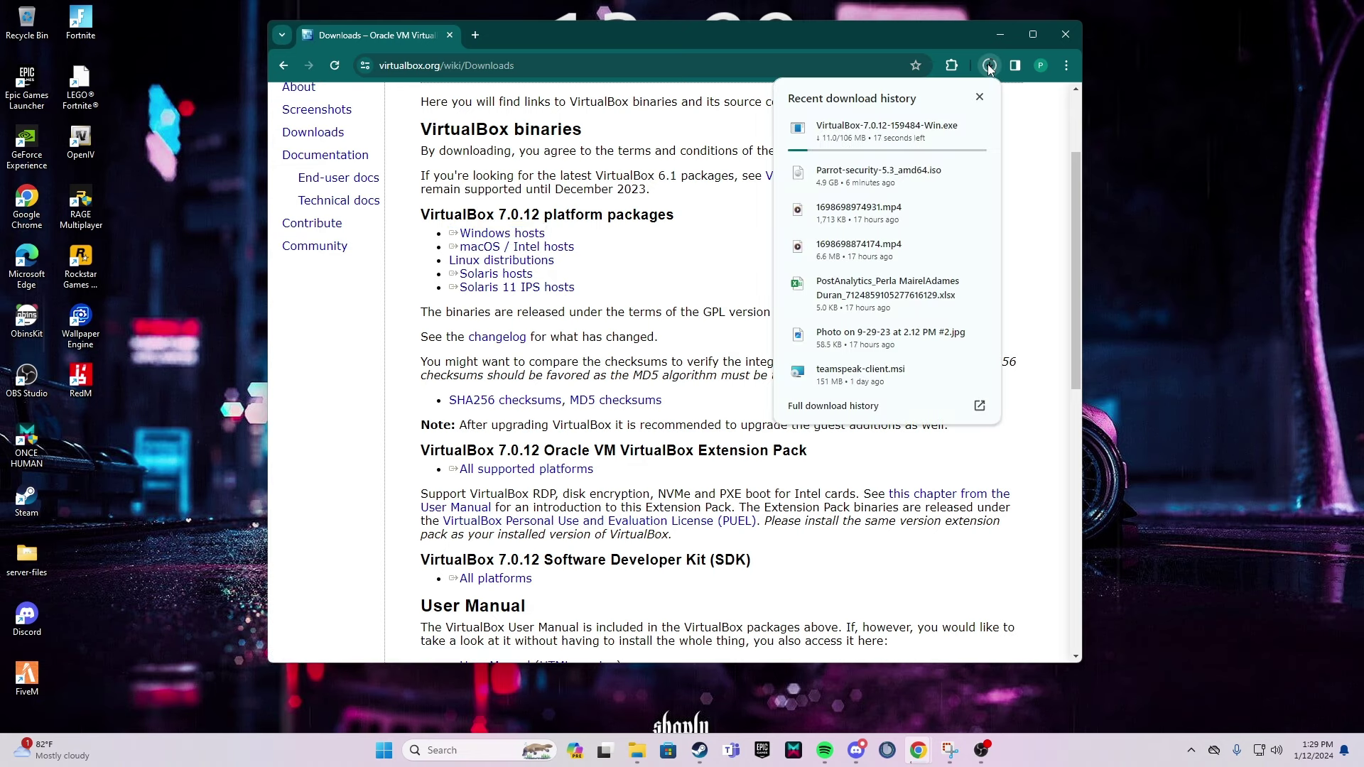
pyautogui.click(988, 66)
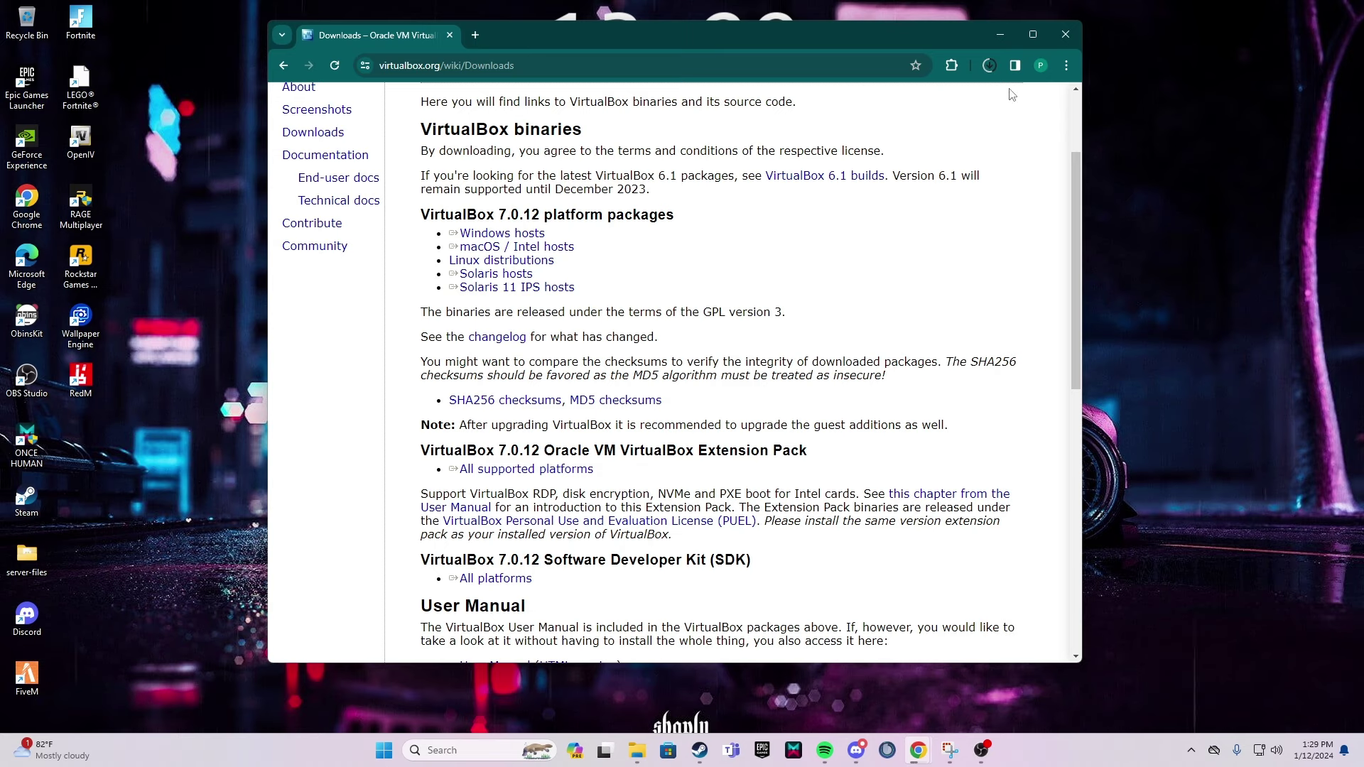
pyautogui.moveTo(901, 41); pyautogui.dragTo(960, 49)
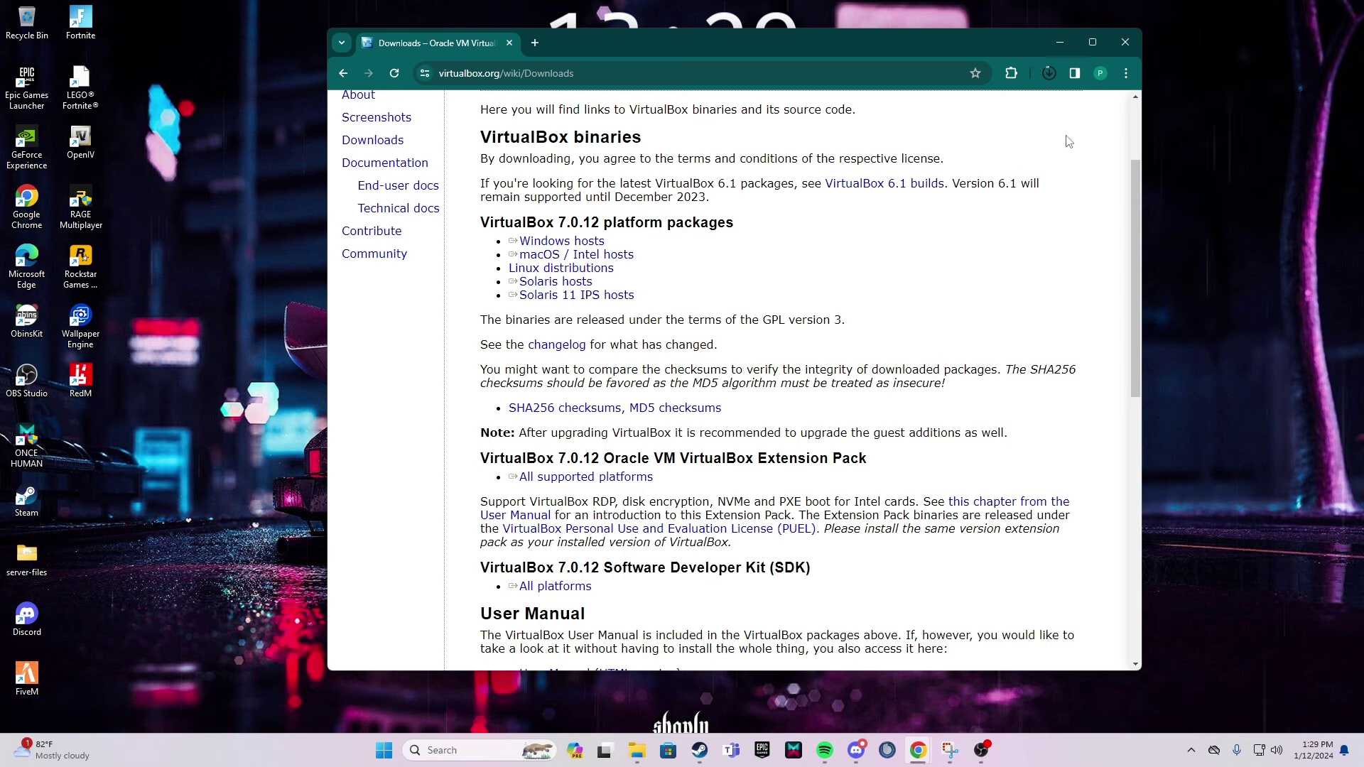
# Run the downloaded VirtualBox 7.0.12 installer and start the installation with the default features and location.
pyautogui.click(1049, 73)
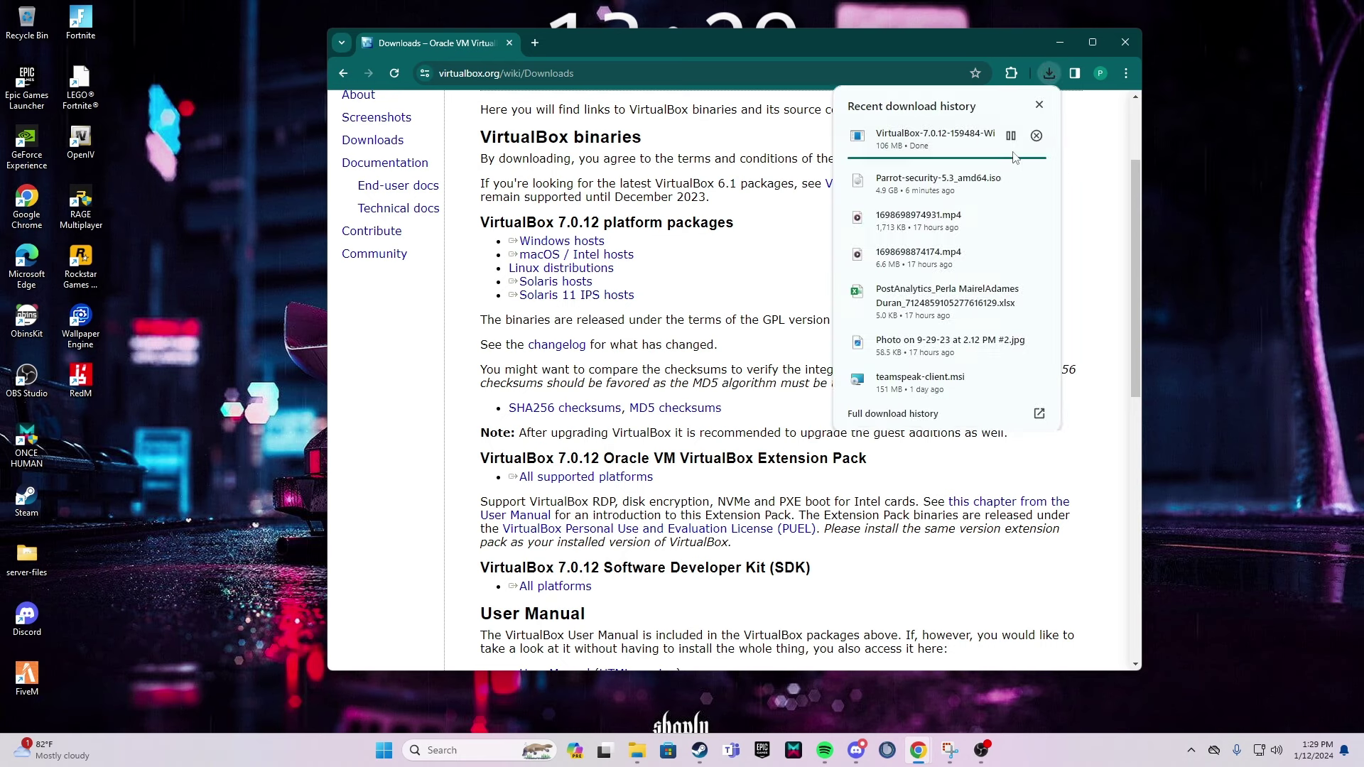
pyautogui.click(1035, 145)
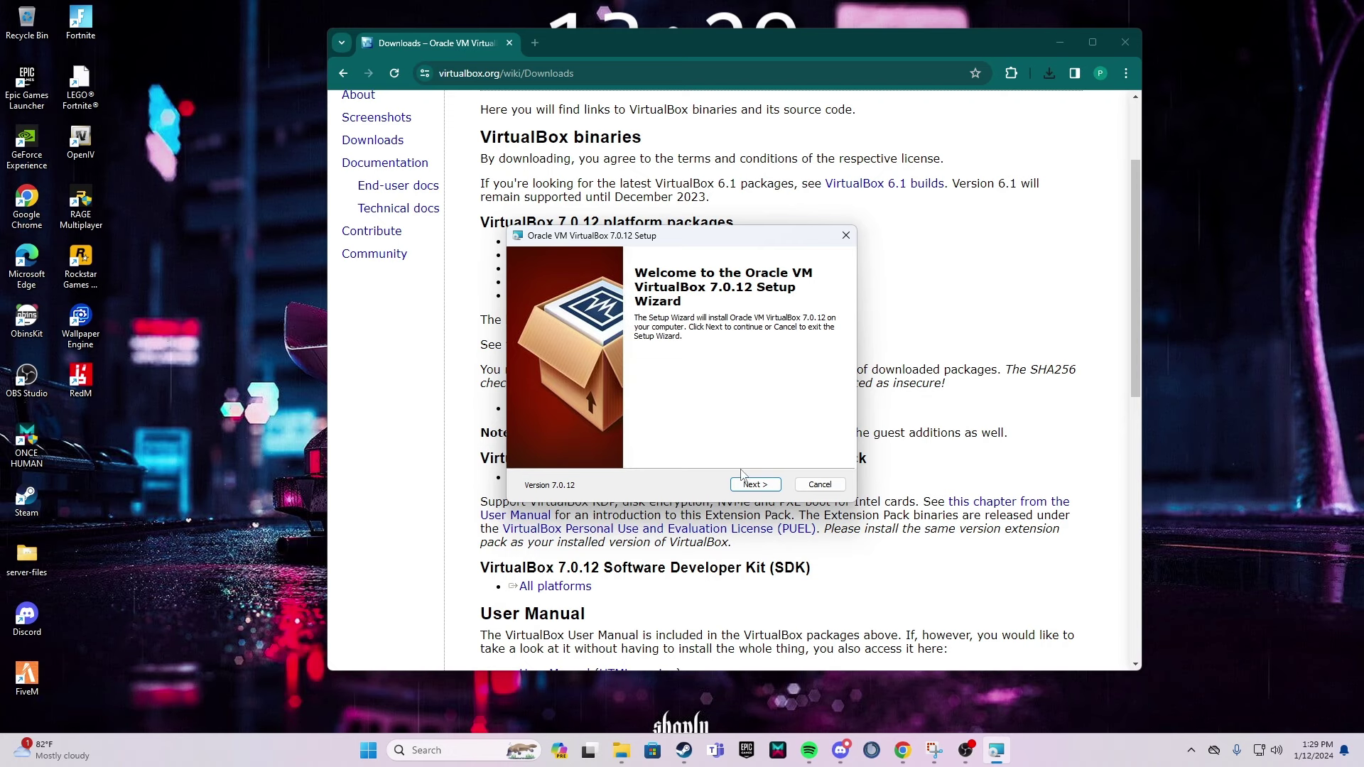
pyautogui.click(755, 485)
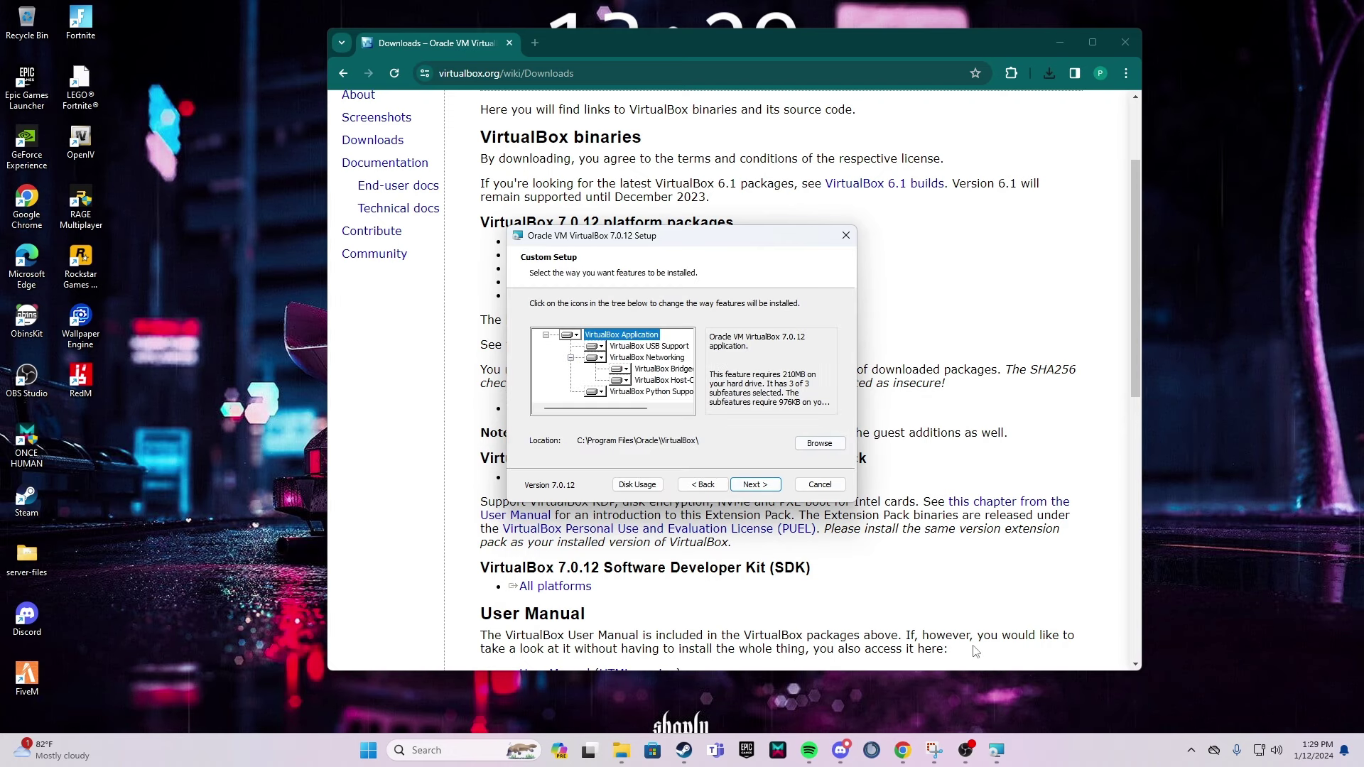
pyautogui.click(754, 486)
pyautogui.click(769, 488)
pyautogui.click(769, 488)
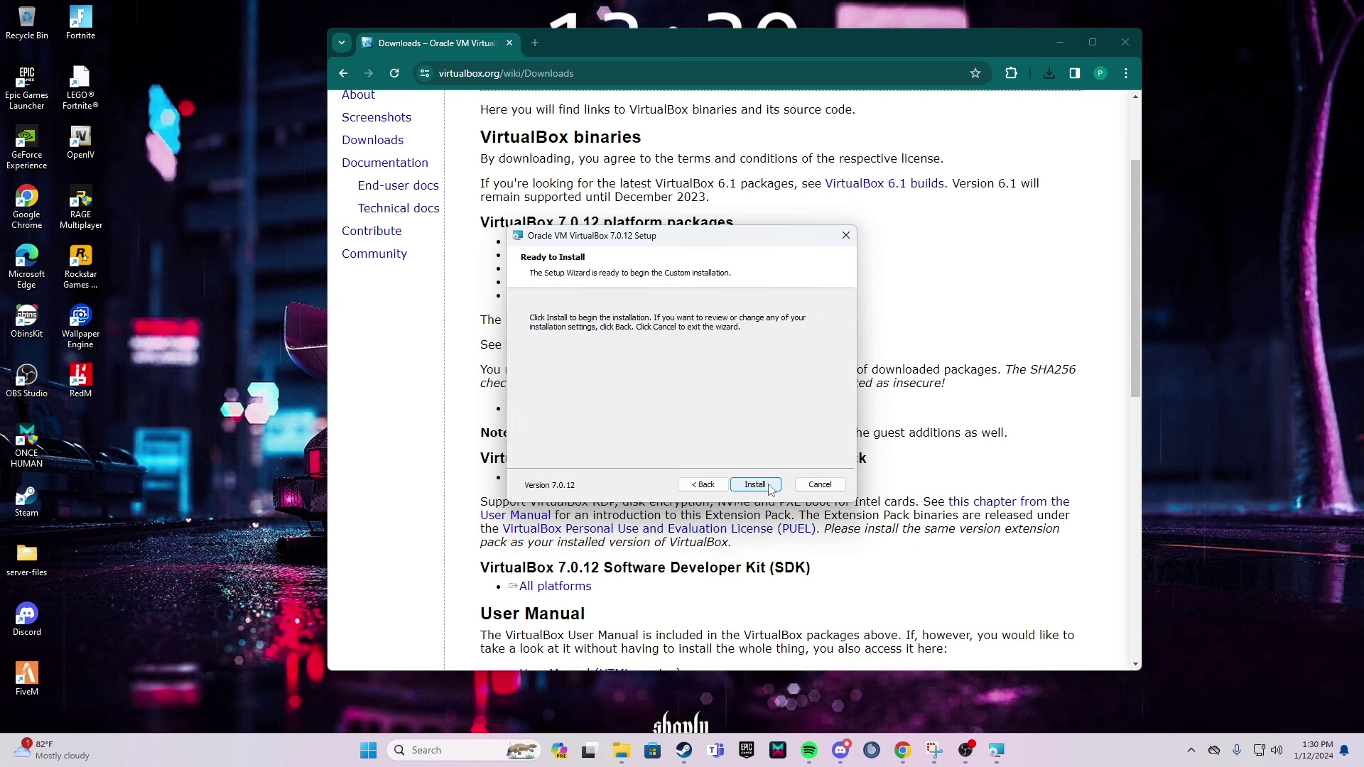
pyautogui.click(769, 485)
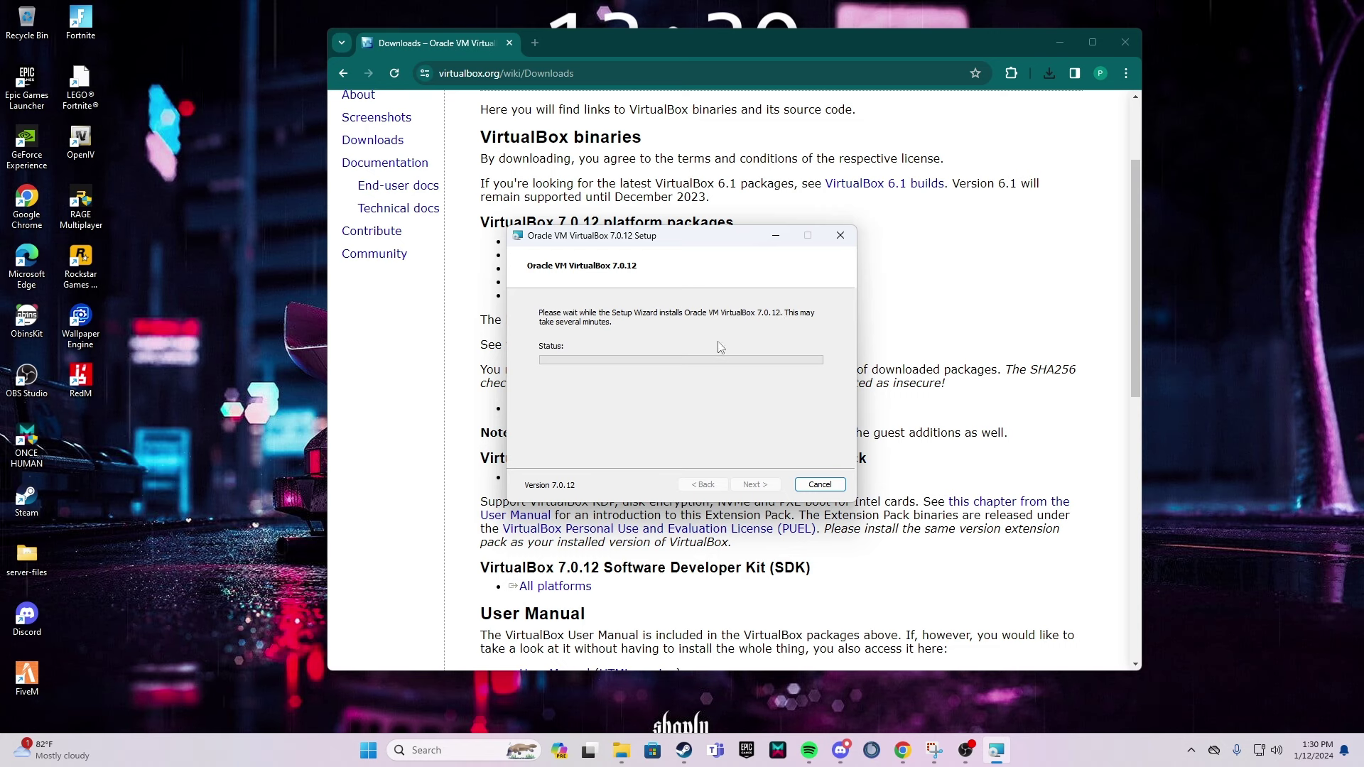
# Close the browser and finish the VirtualBox setup with the option to start it after installation enabled.
pyautogui.moveTo(646, 249); pyautogui.dragTo(692, 251)
pyautogui.click(1125, 42)
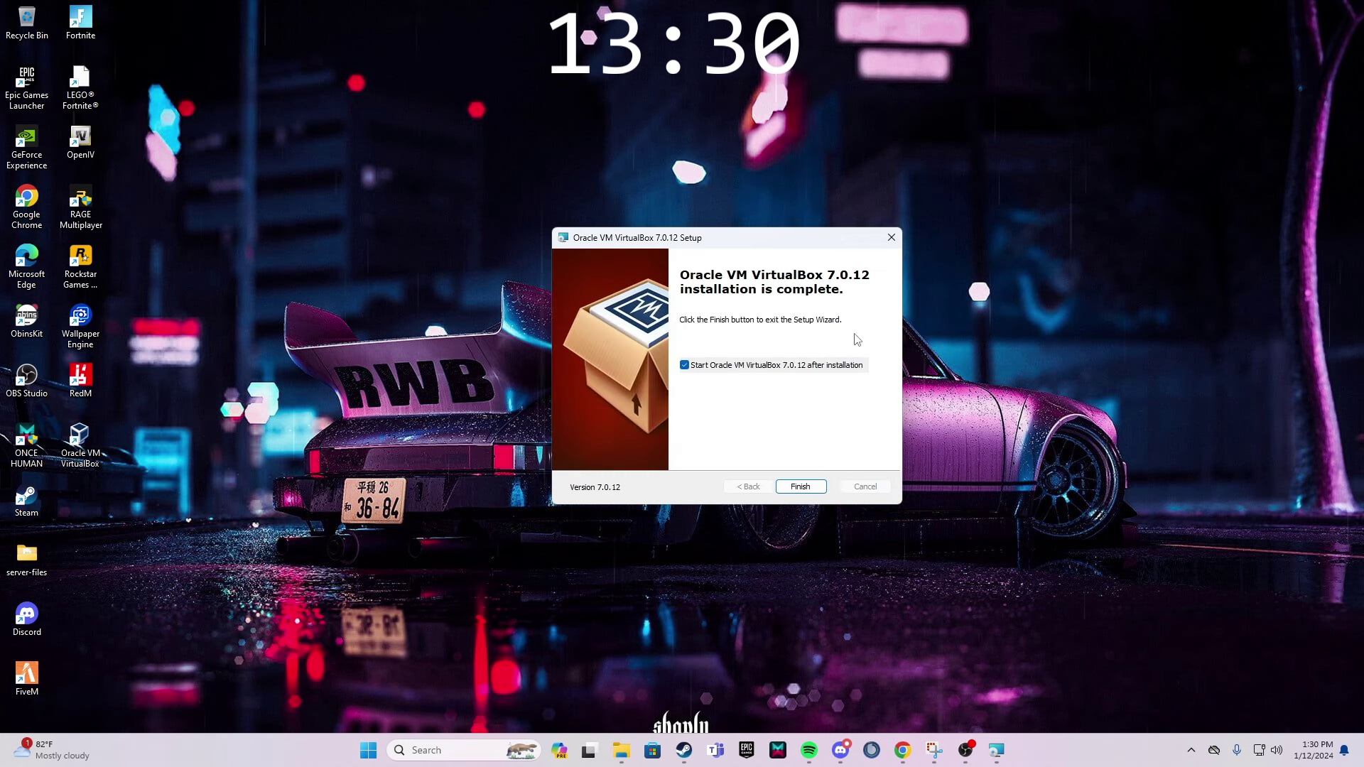
pyautogui.click(799, 488)
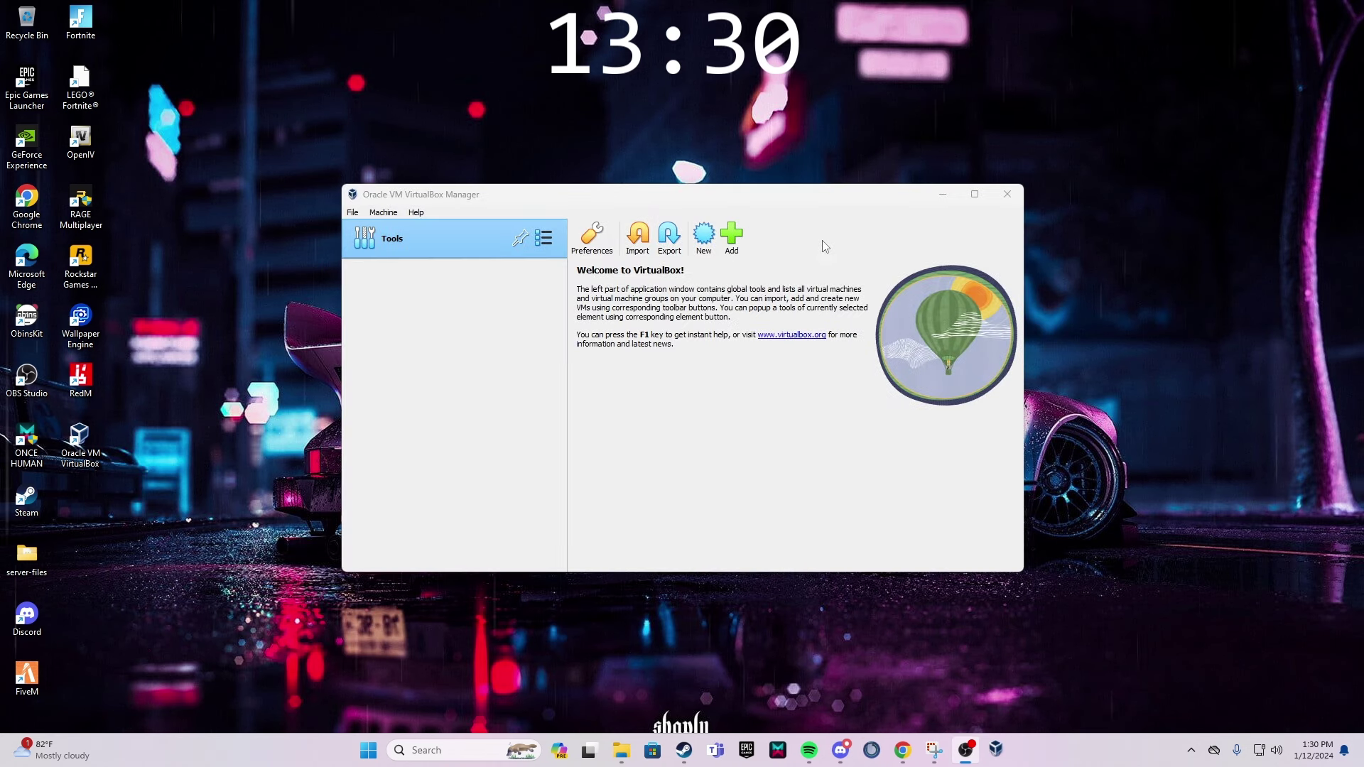
# Minimize the VirtualBox Manager and switch to a Google Chrome window.
pyautogui.moveTo(805, 196); pyautogui.dragTo(828, 209)
pyautogui.click(971, 207)
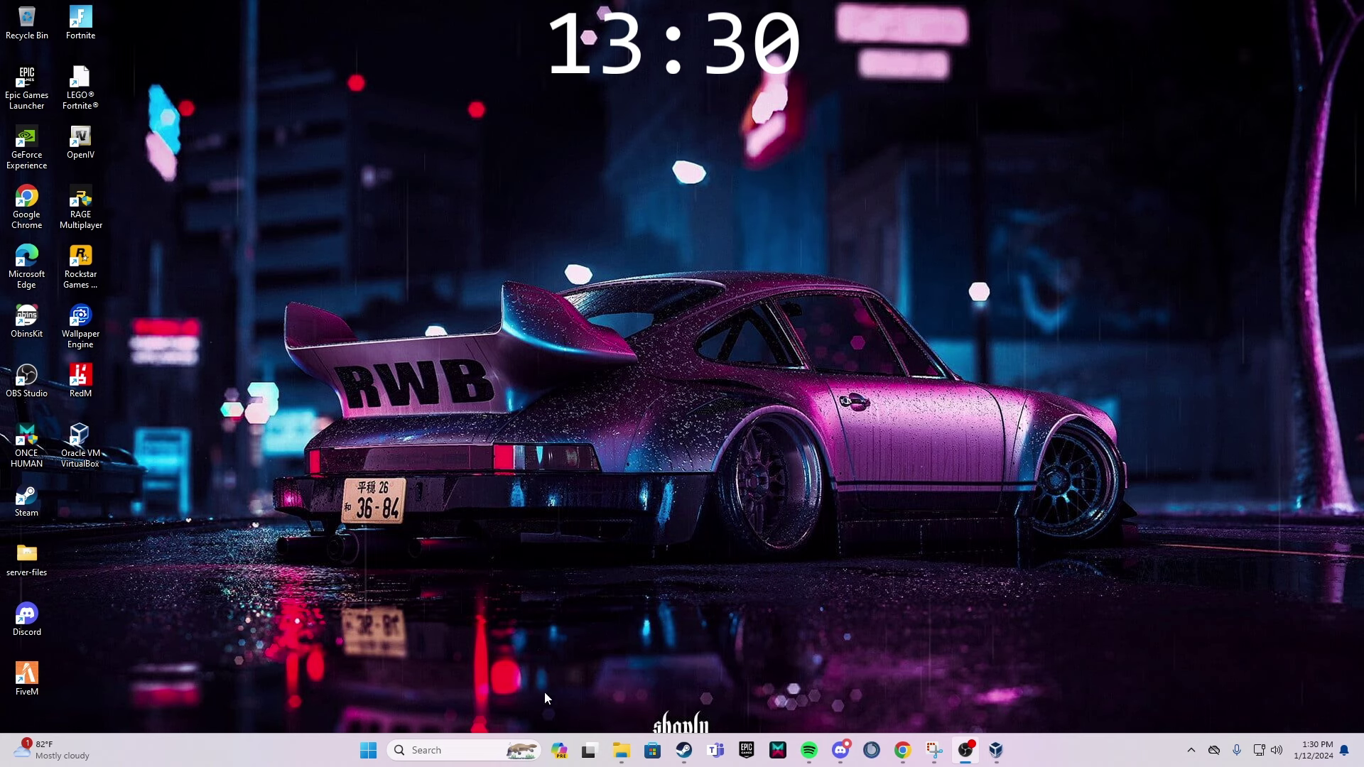
pyautogui.click(452, 749)
pyautogui.write('chrome')
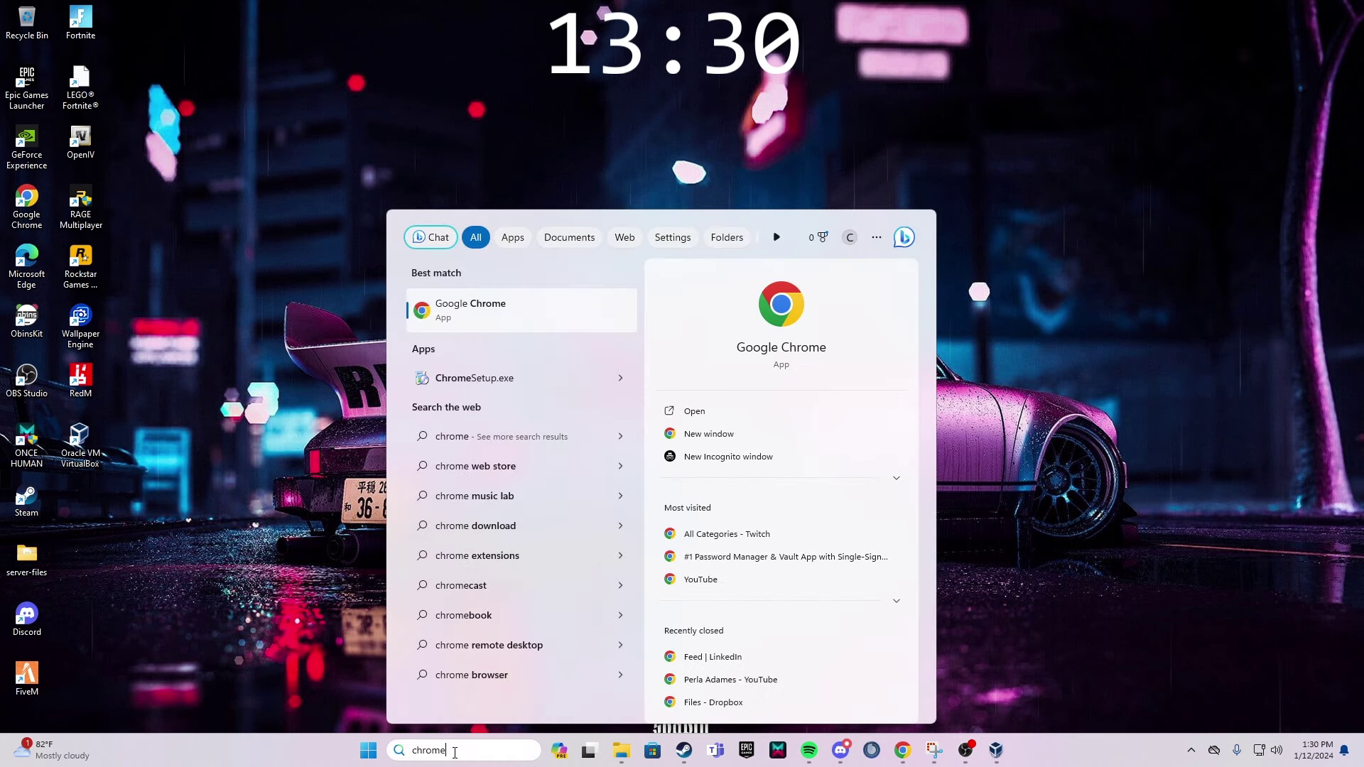
pyautogui.click(532, 331)
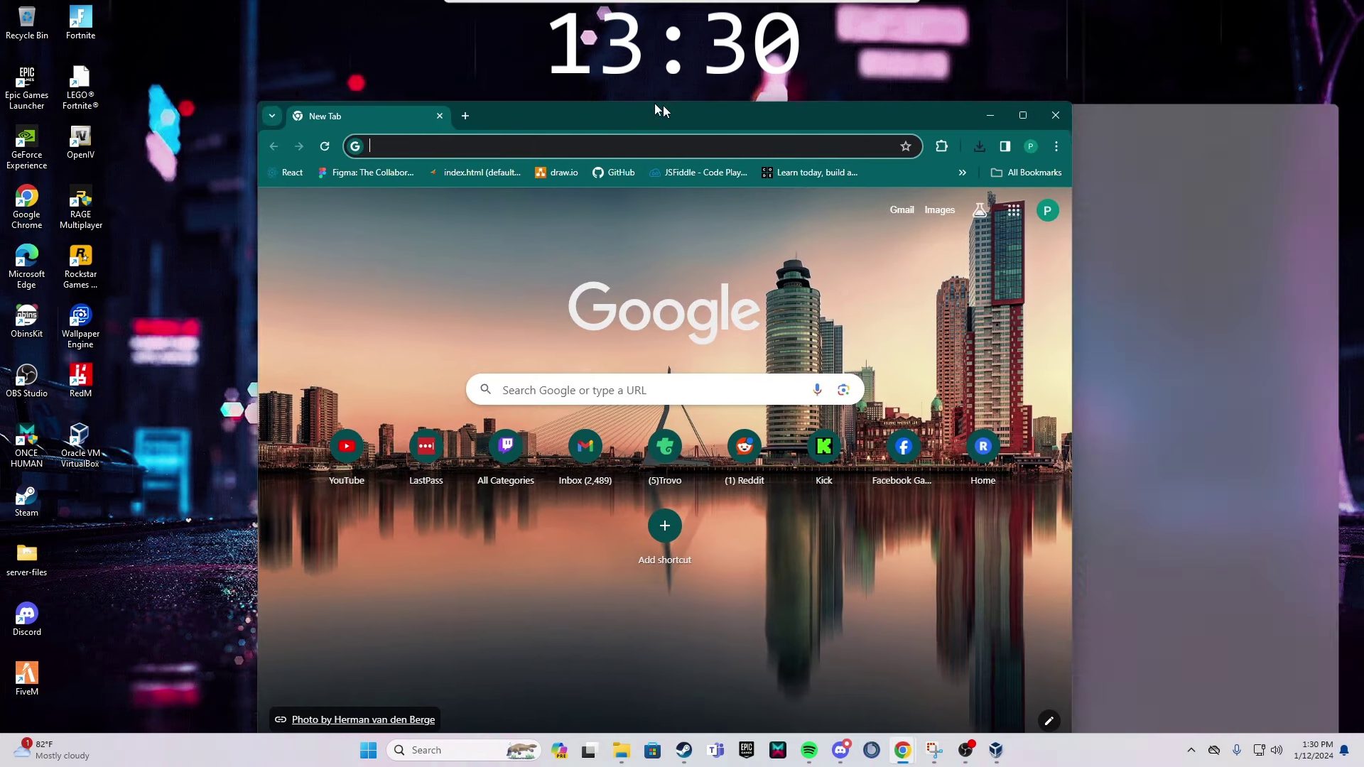
pyautogui.moveTo(655, 108); pyautogui.dragTo(607, 67)
# Search Google for parrot os security, open the Parrot Security website and go to its download page.
pyautogui.click(641, 338)
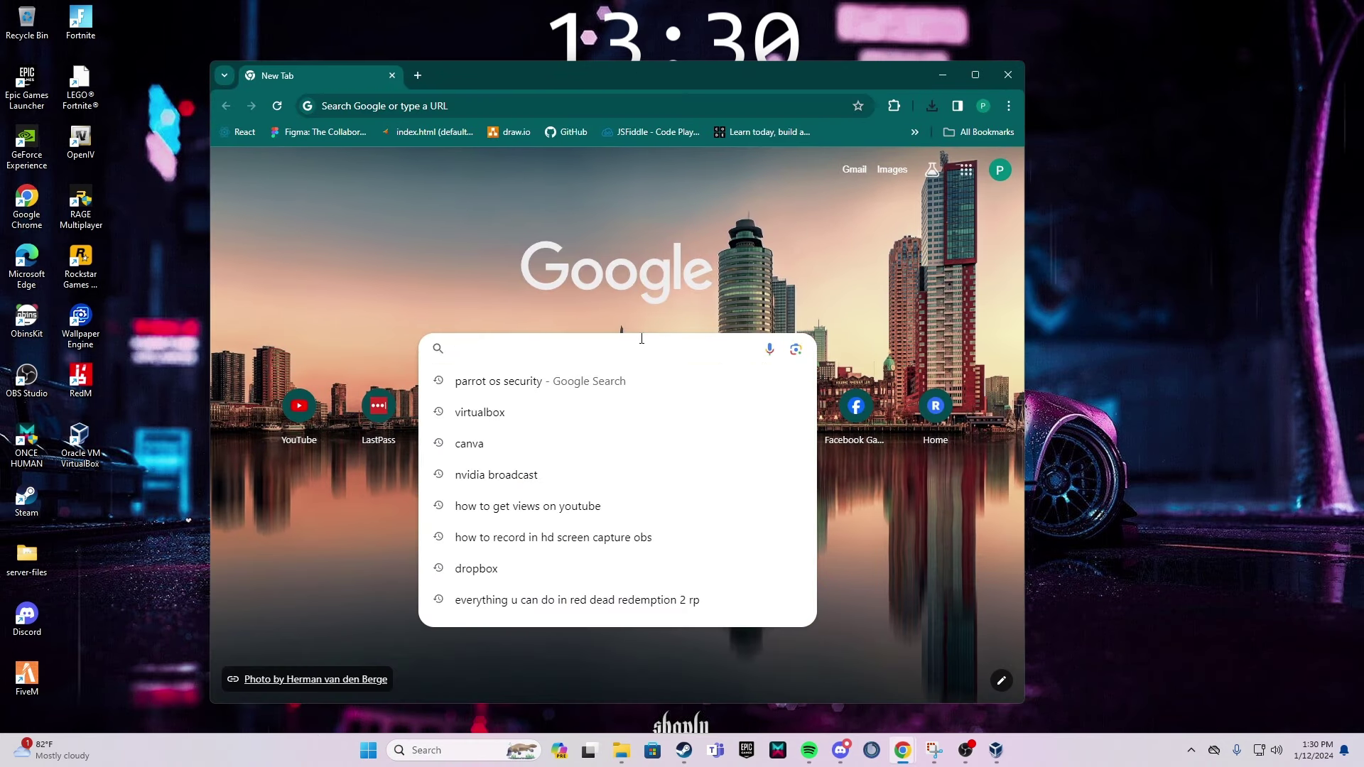
pyautogui.write('parrot os security')
pyautogui.press('Return')
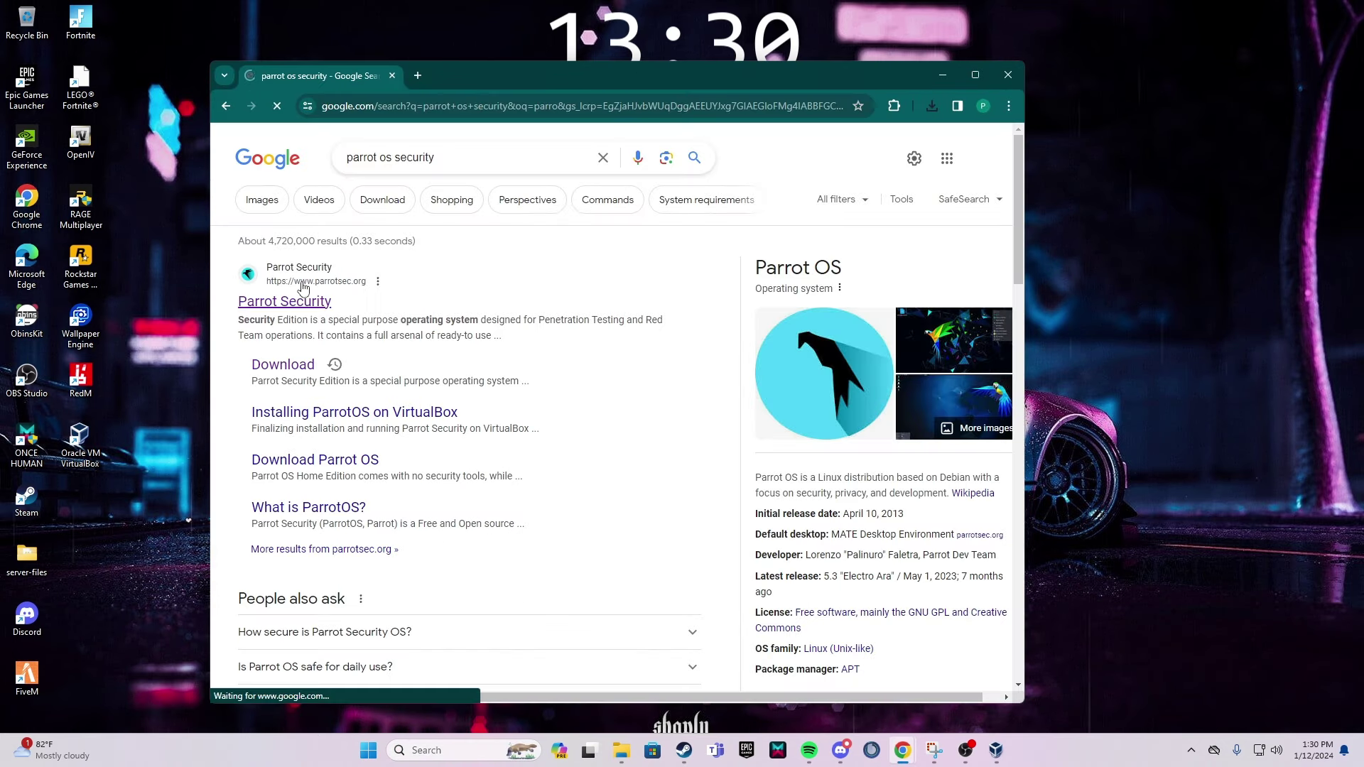
pyautogui.click(287, 302)
pyautogui.scroll(-3, 639, 454)
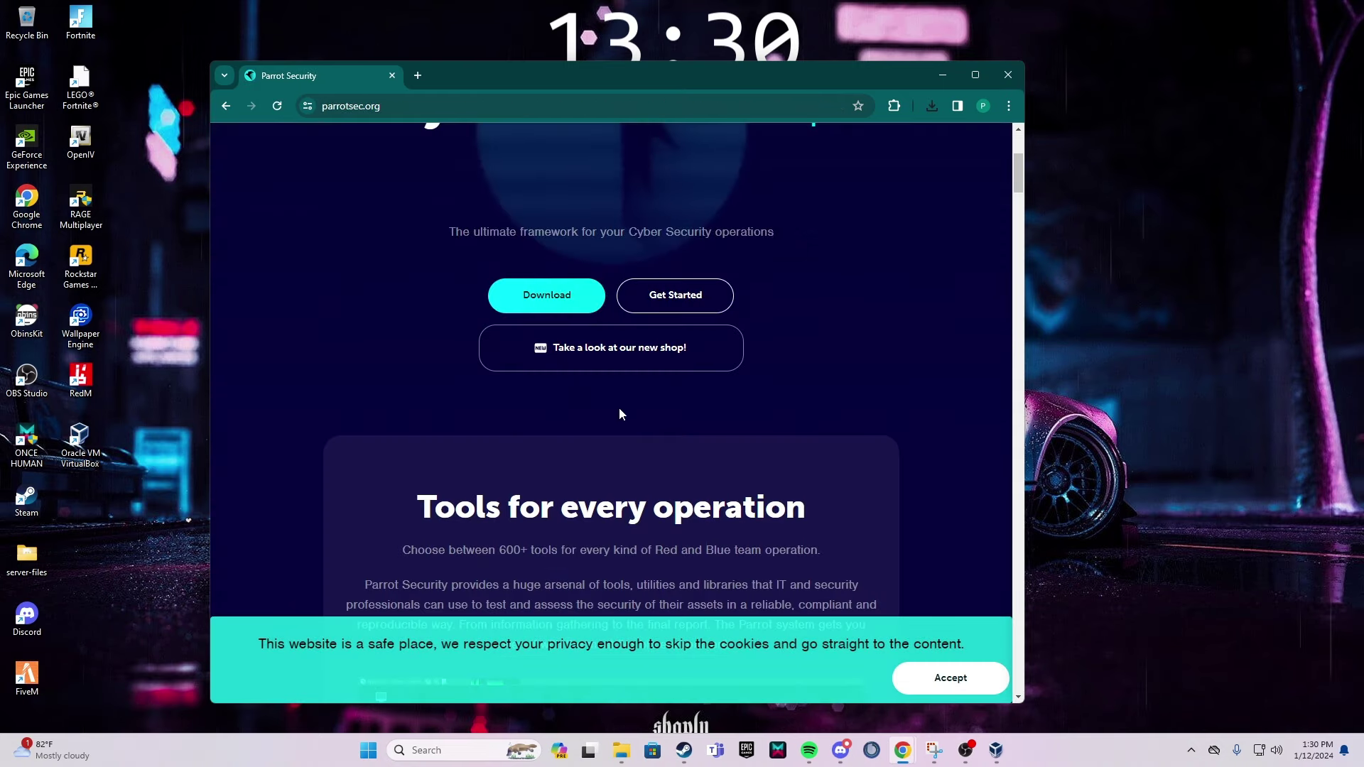
pyautogui.click(547, 295)
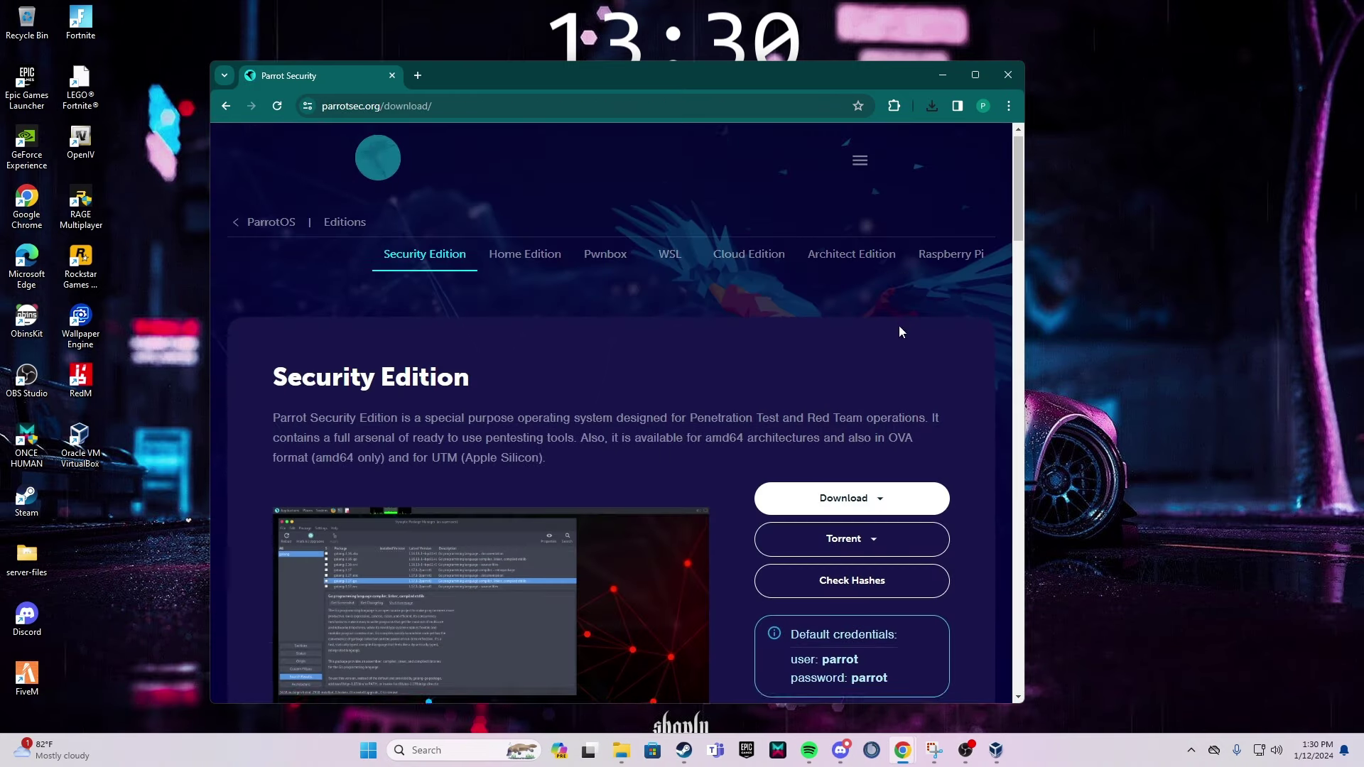
# Start the Parrot Security Edition 5.3 amd64 ISO download, pause it and close the browser.
pyautogui.scroll(-10, 900, 331)
pyautogui.scroll(8, 930, 367)
pyautogui.scroll(1, 933, 353)
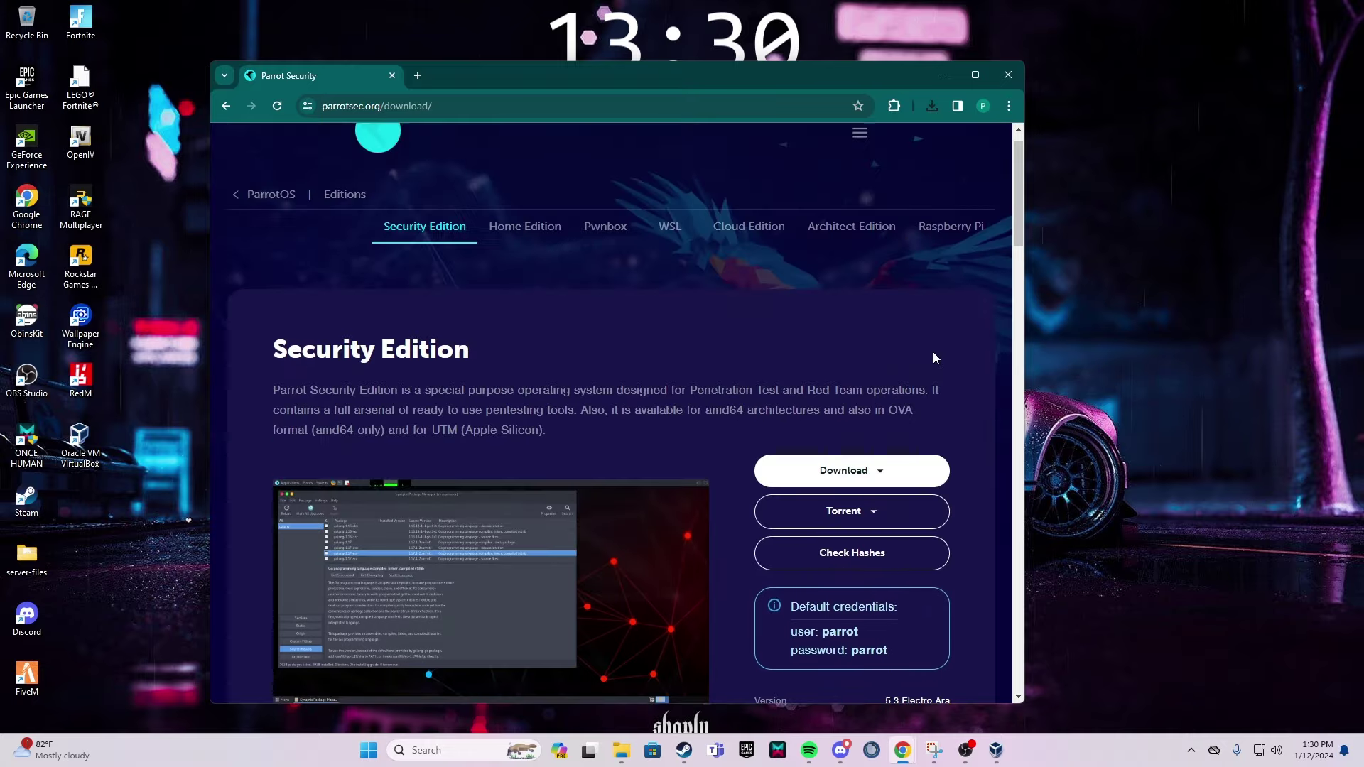
pyautogui.scroll(-1, 739, 410)
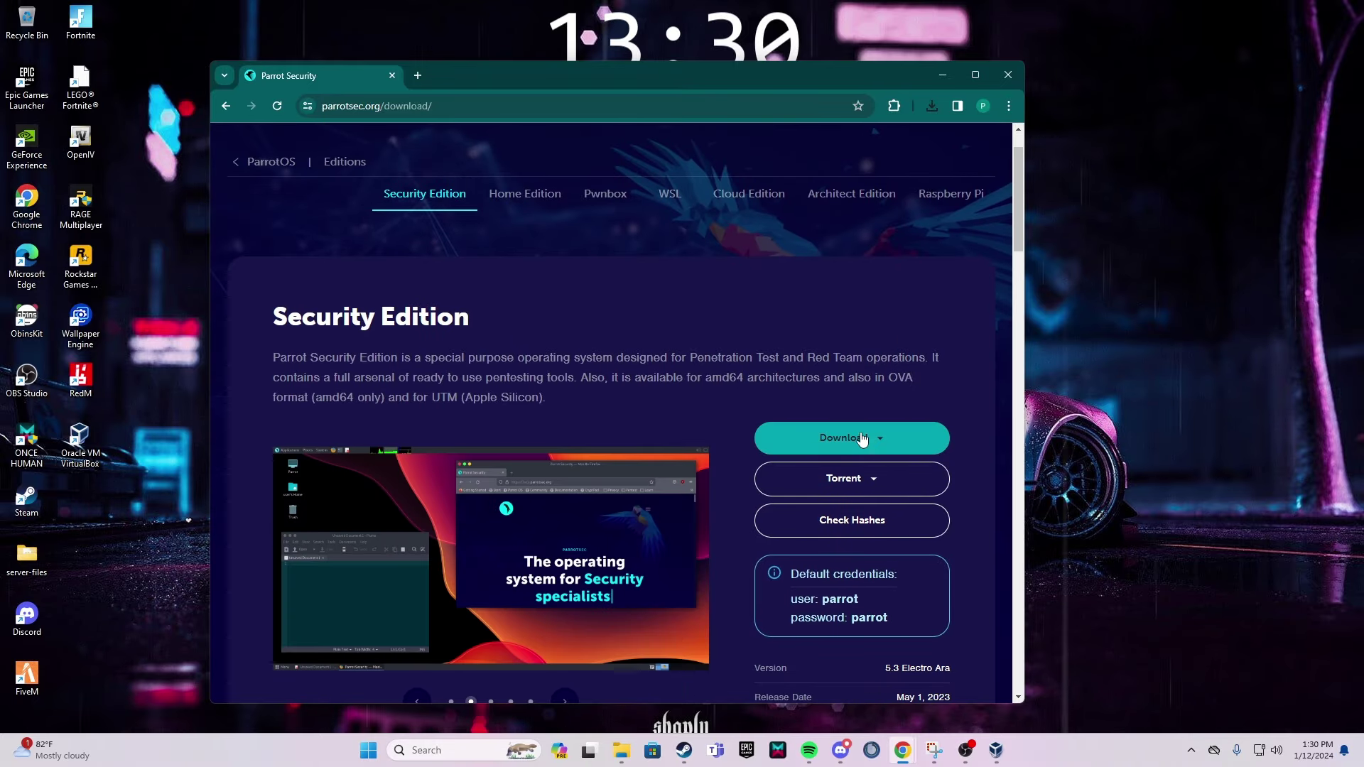
pyautogui.click(880, 442)
pyautogui.click(884, 463)
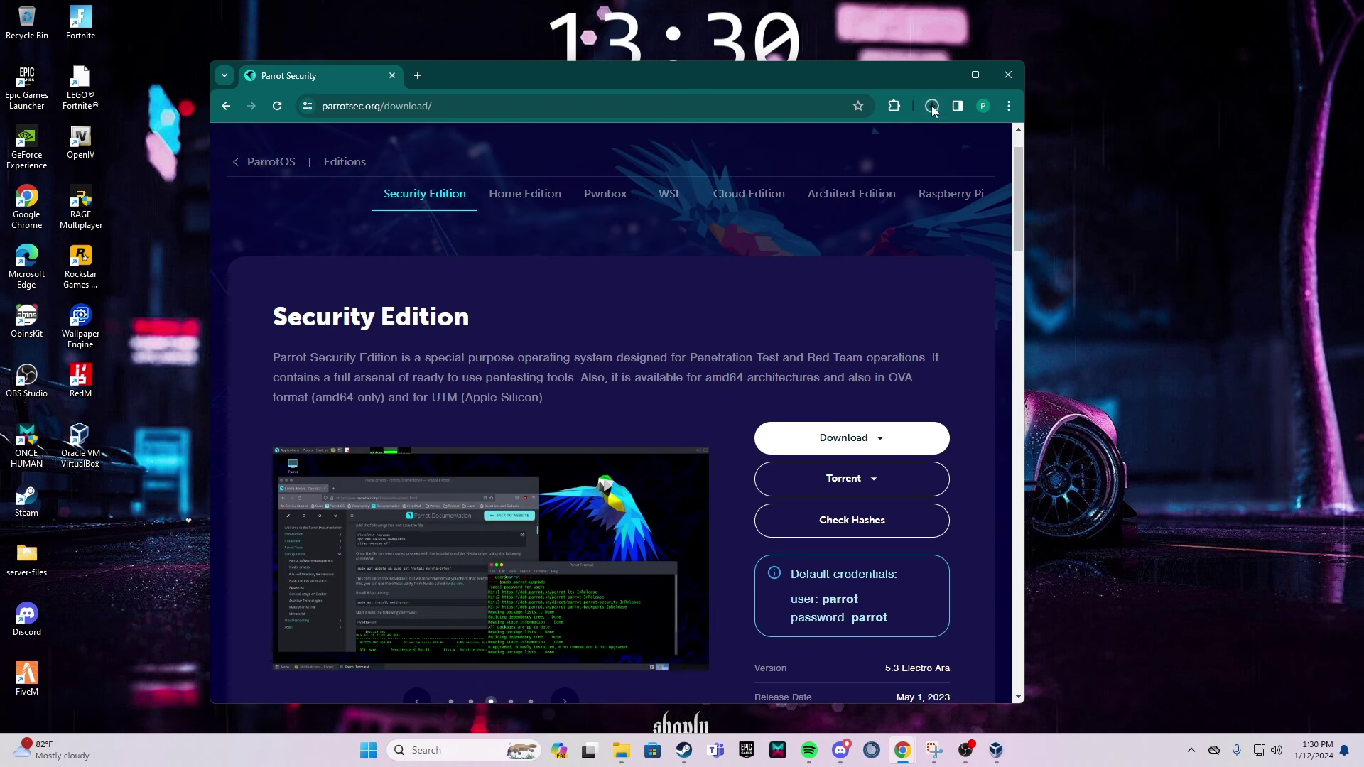
pyautogui.click(899, 171)
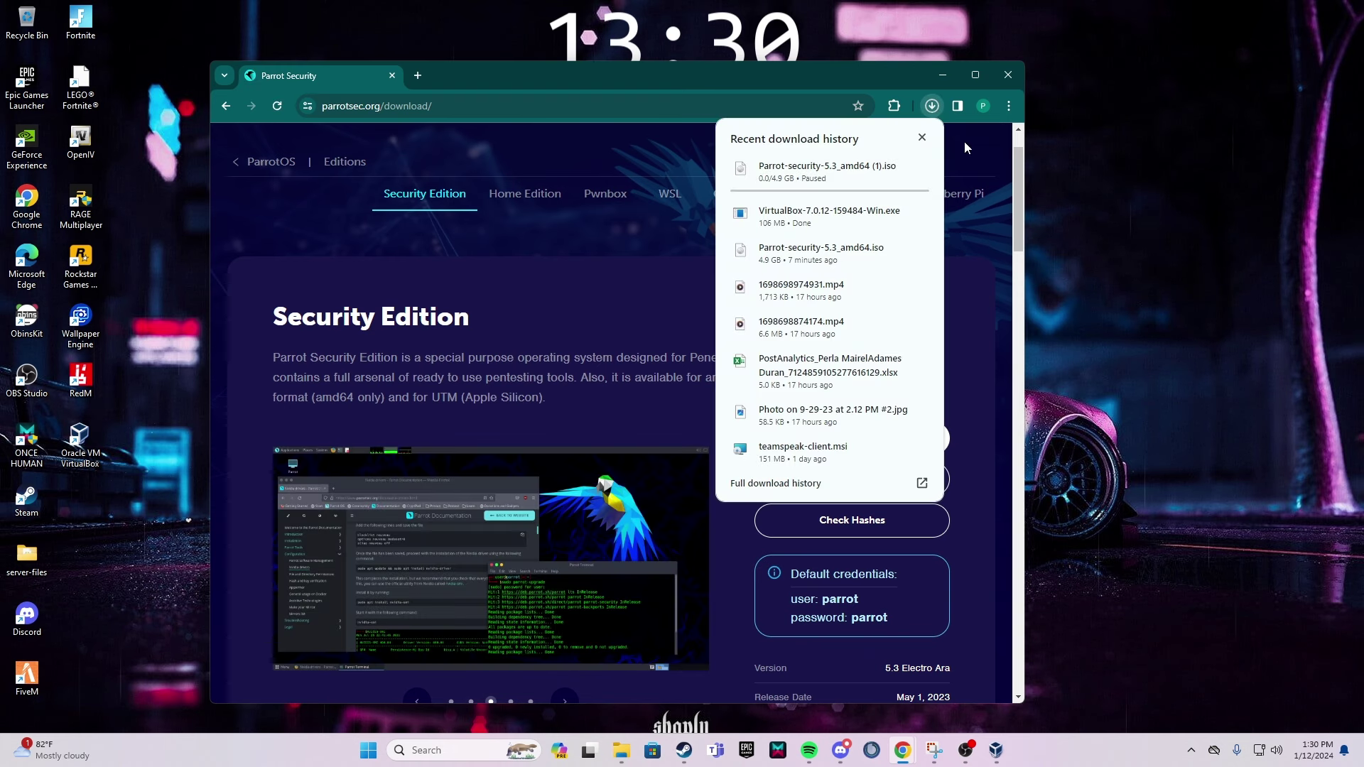
pyautogui.click(1003, 76)
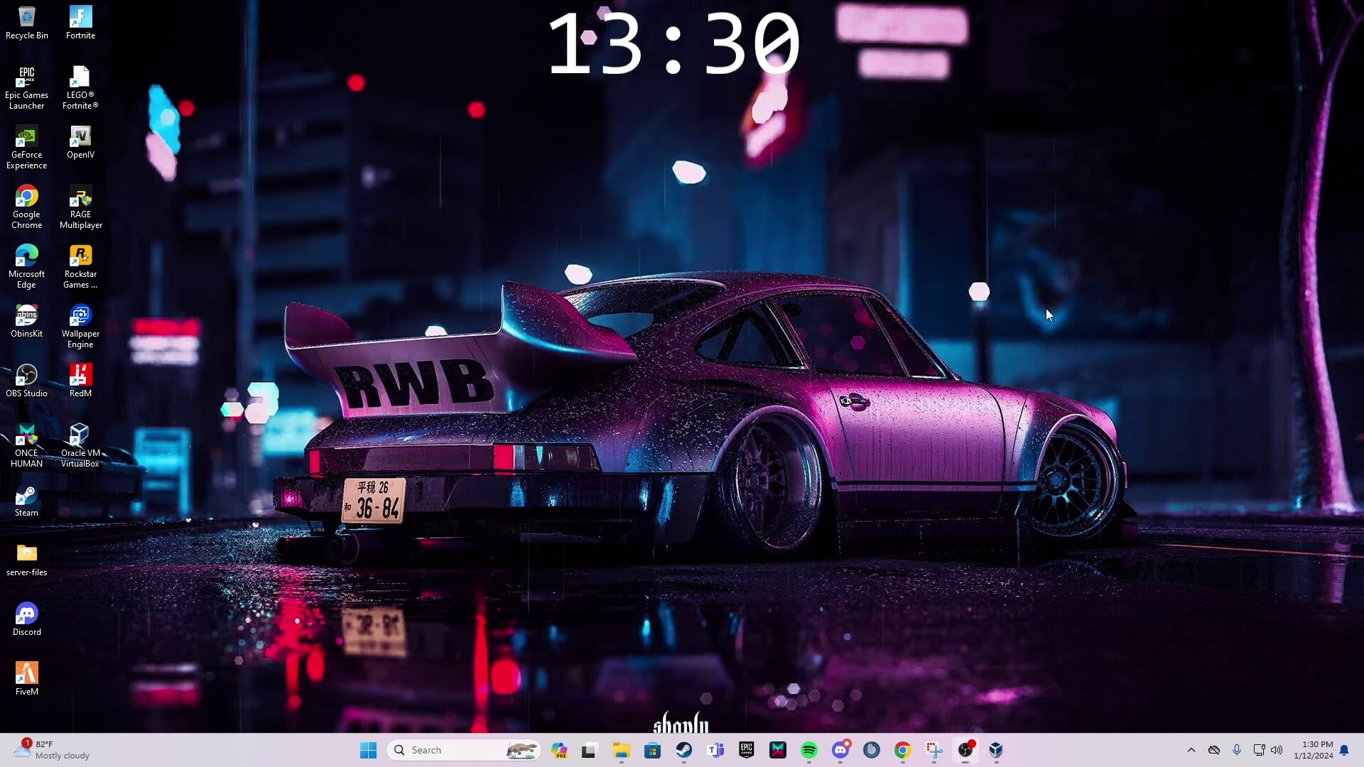
# Switch back to VirtualBox Manager and start a new virtual machine named "Parrot OS security".
pyautogui.click(994, 757)
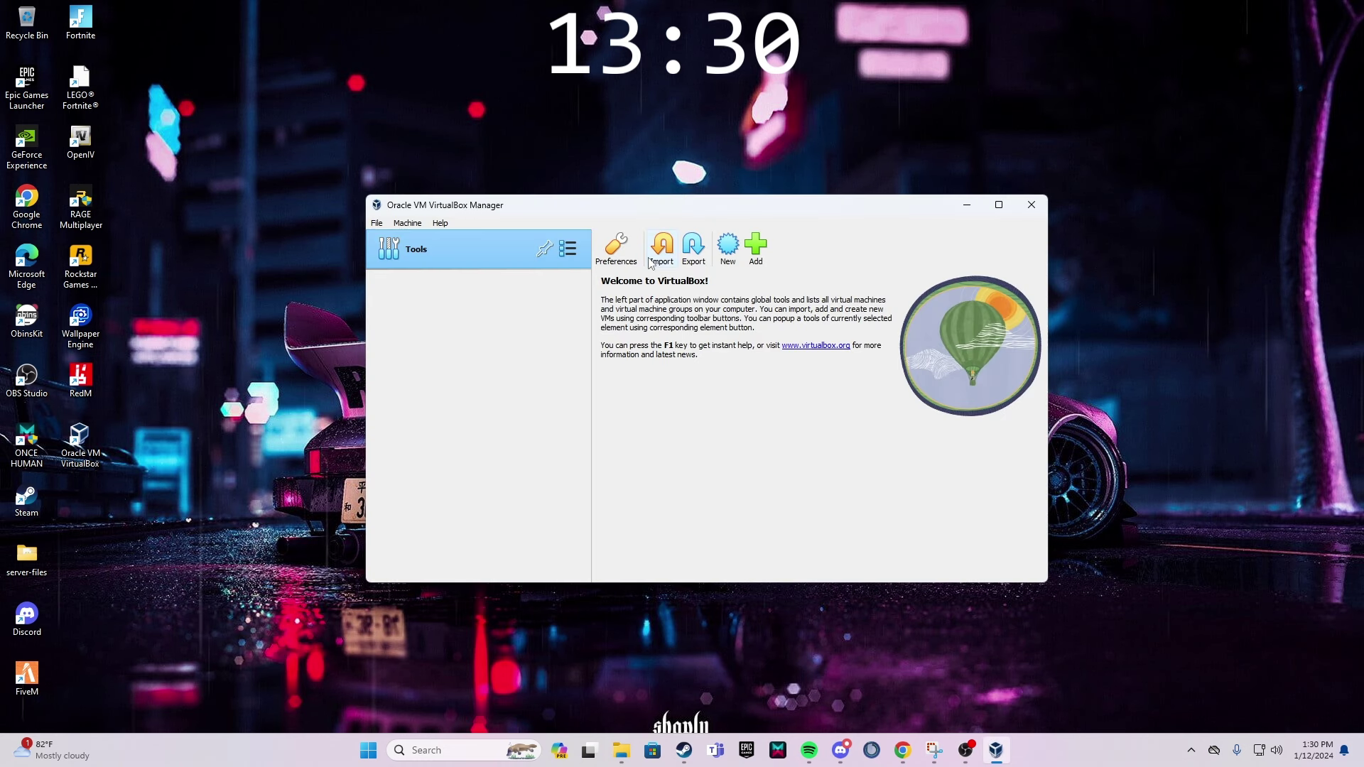
pyautogui.click(727, 245)
pyautogui.write('Parrot OS ')
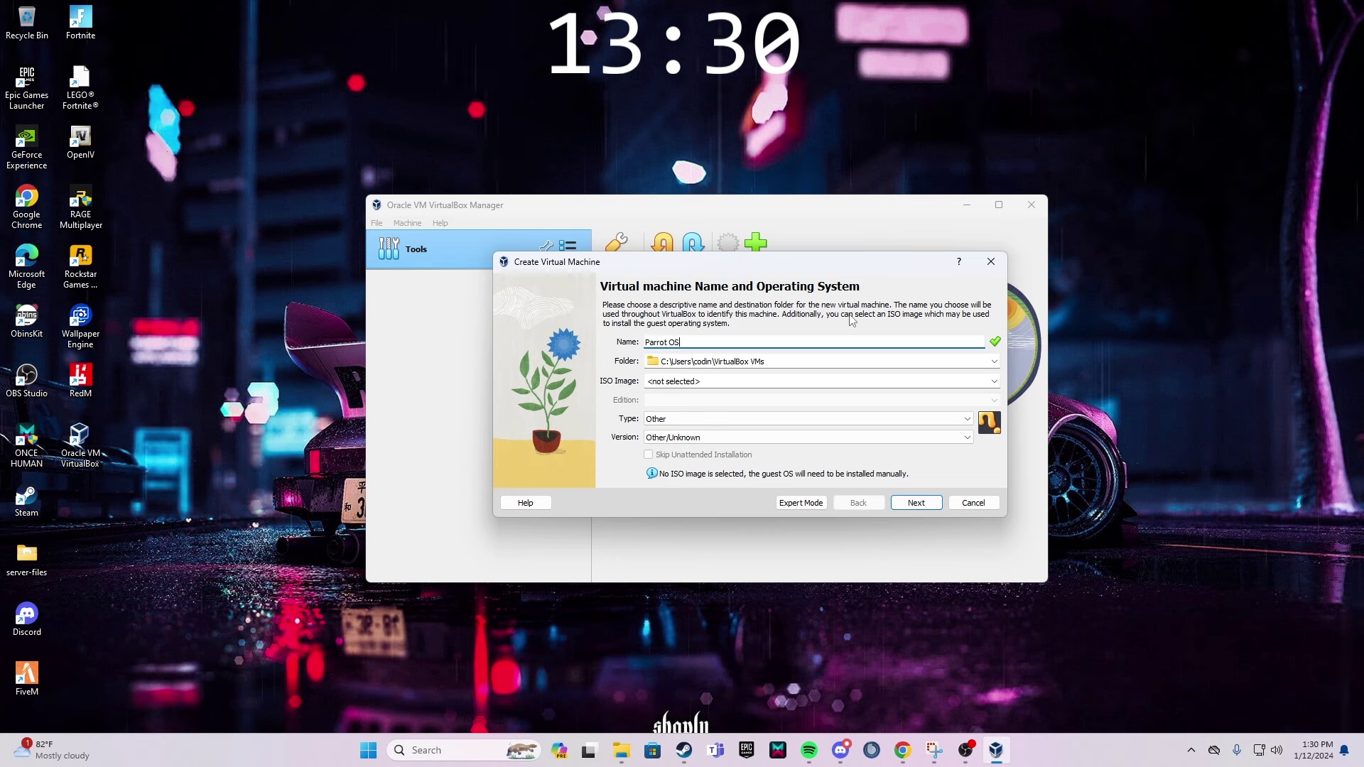
pyautogui.write('security')
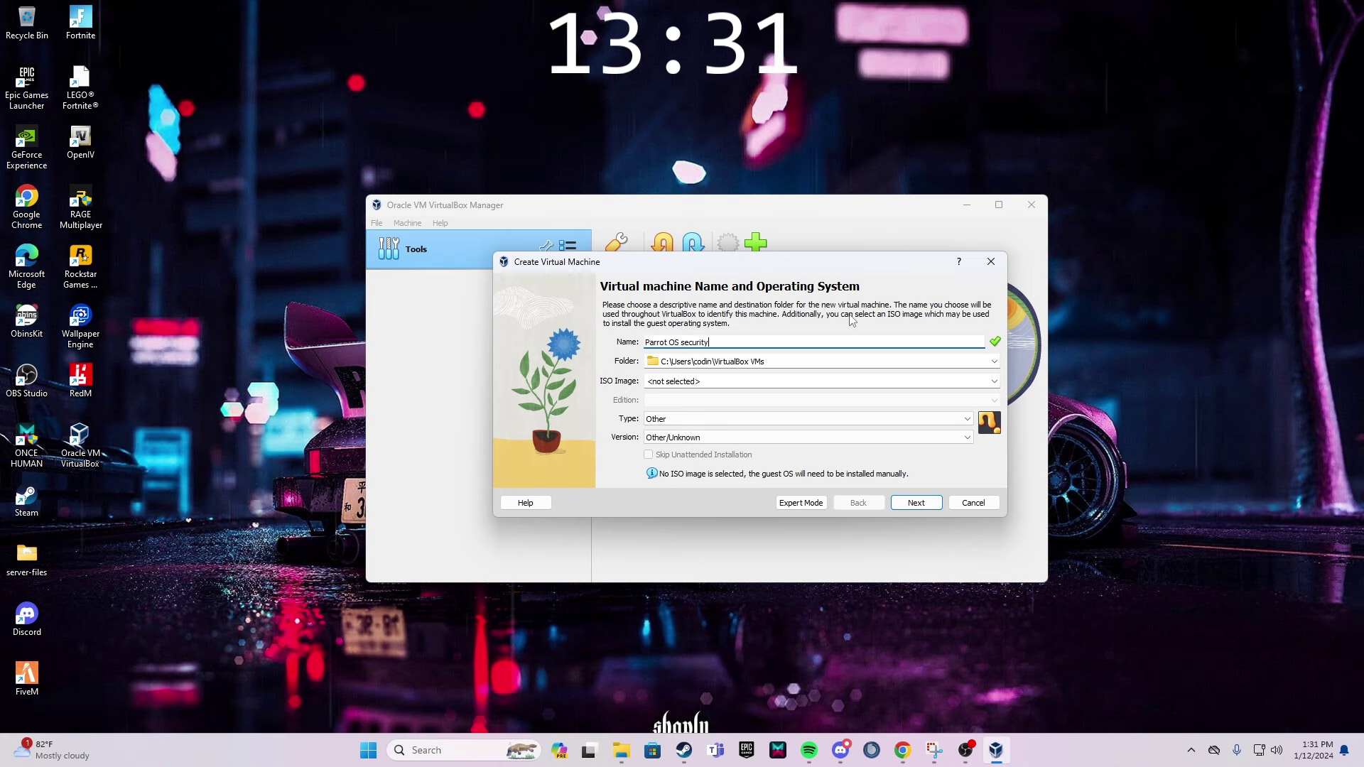
# Select the Parrot-security-5.3_amd64 ISO from the Downloads folder as the machine's ISO image and continue to the hardware settings.
pyautogui.click(775, 381)
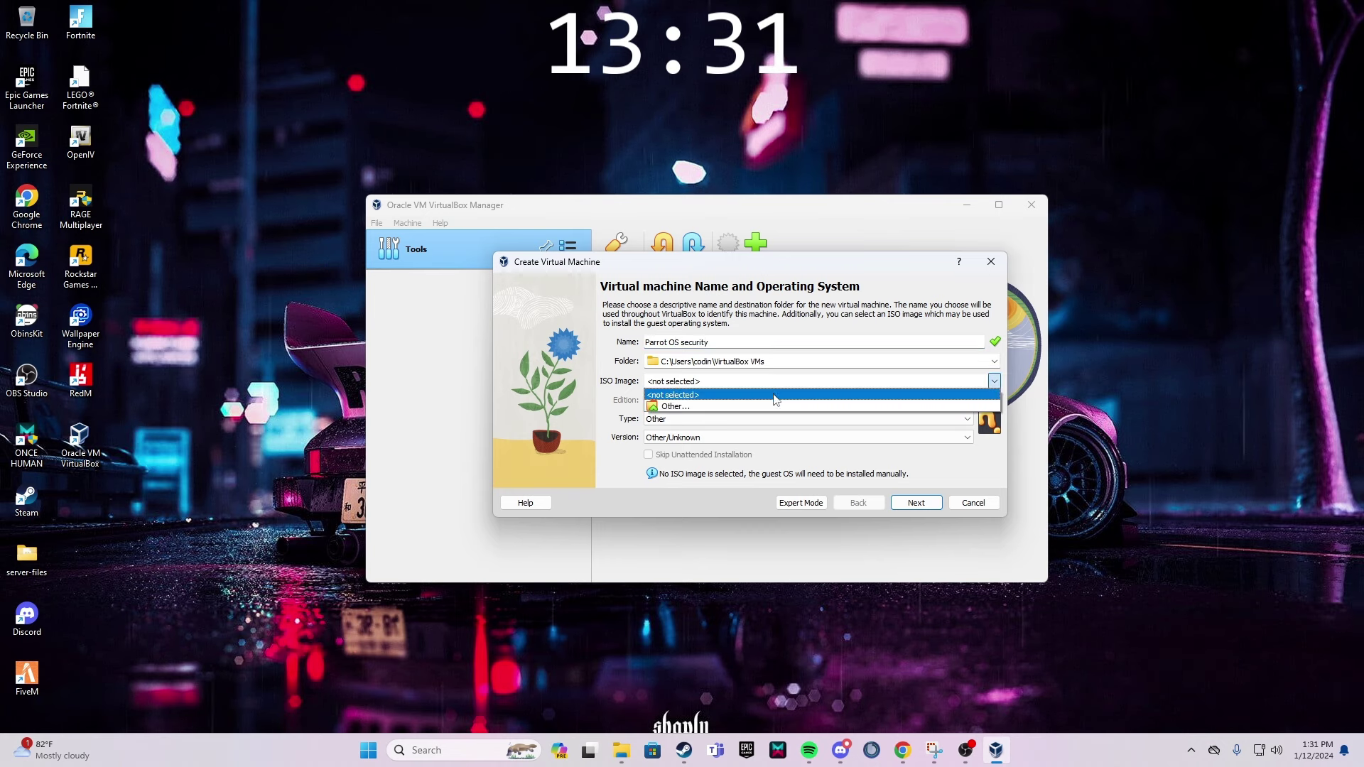
pyautogui.click(775, 406)
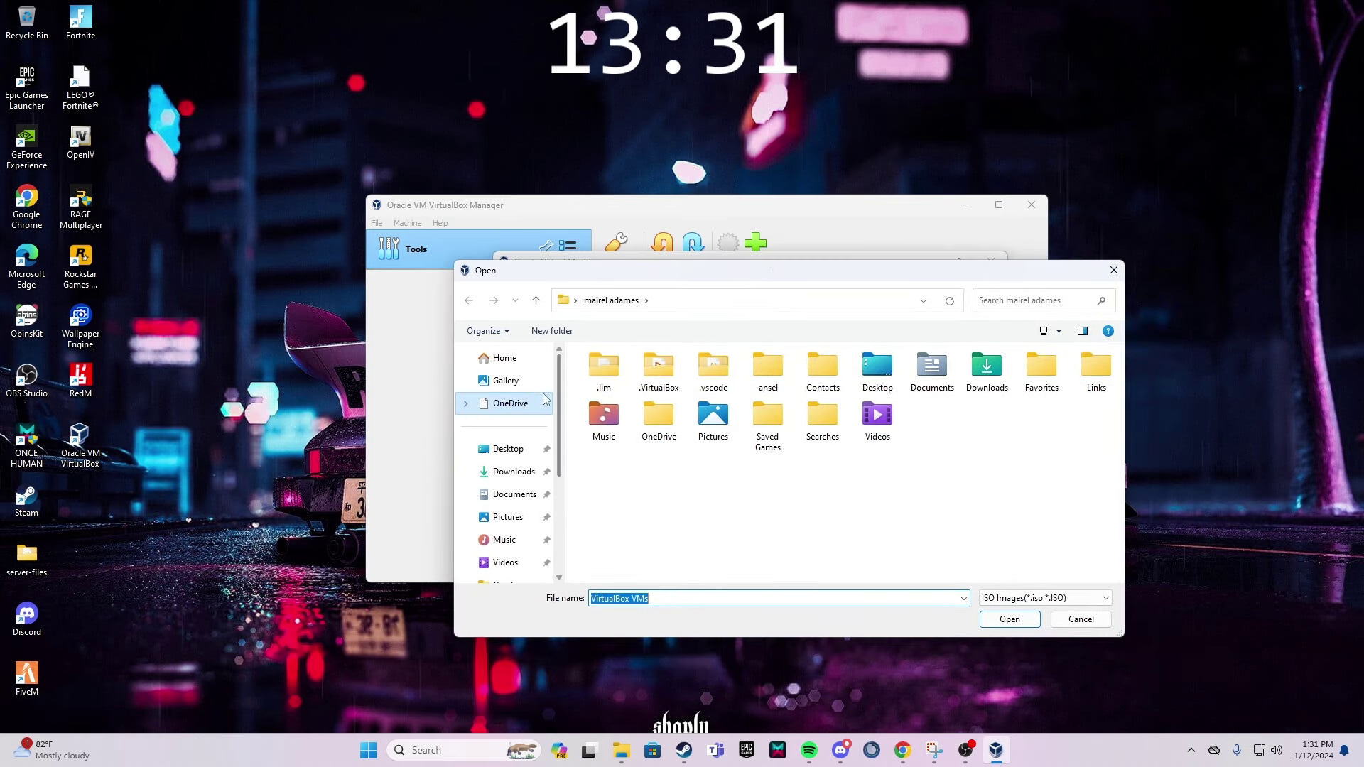
pyautogui.click(525, 471)
pyautogui.click(615, 408)
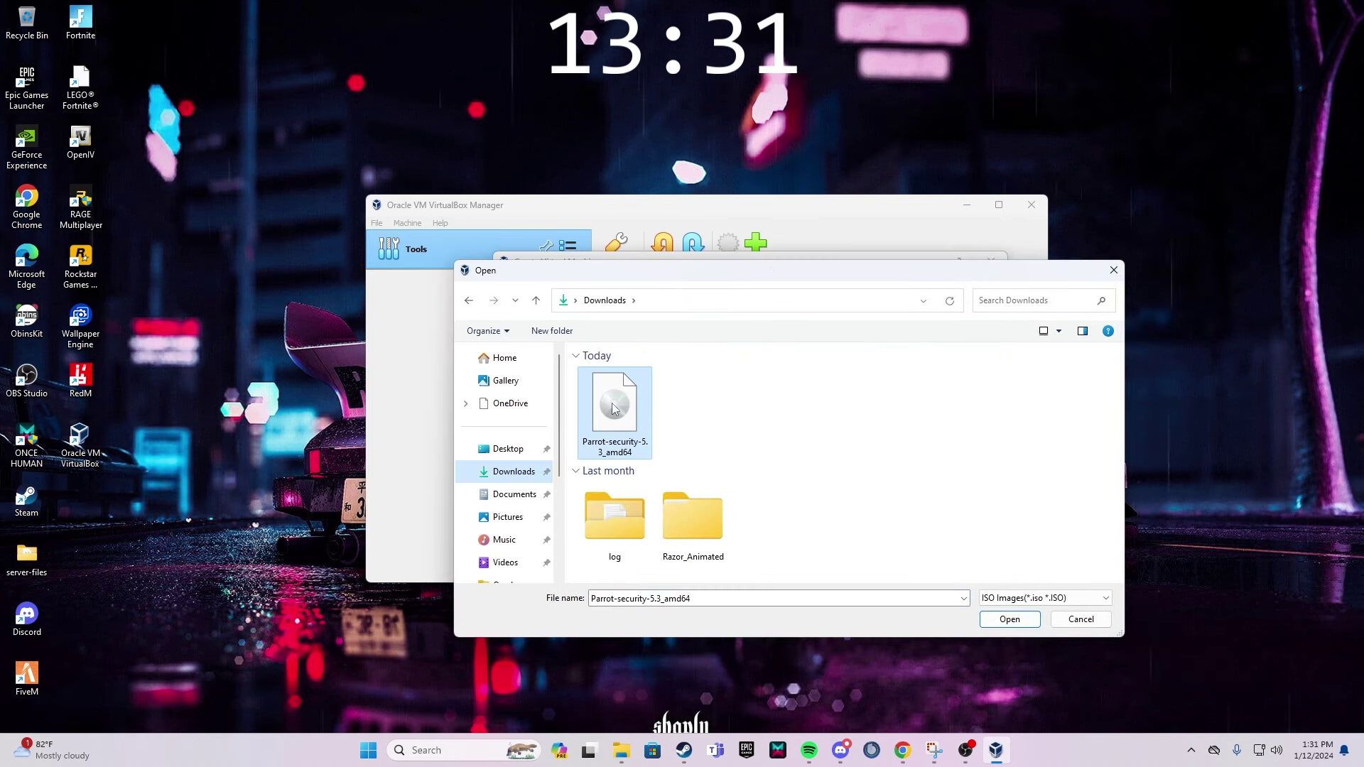
pyautogui.doubleClick(615, 408)
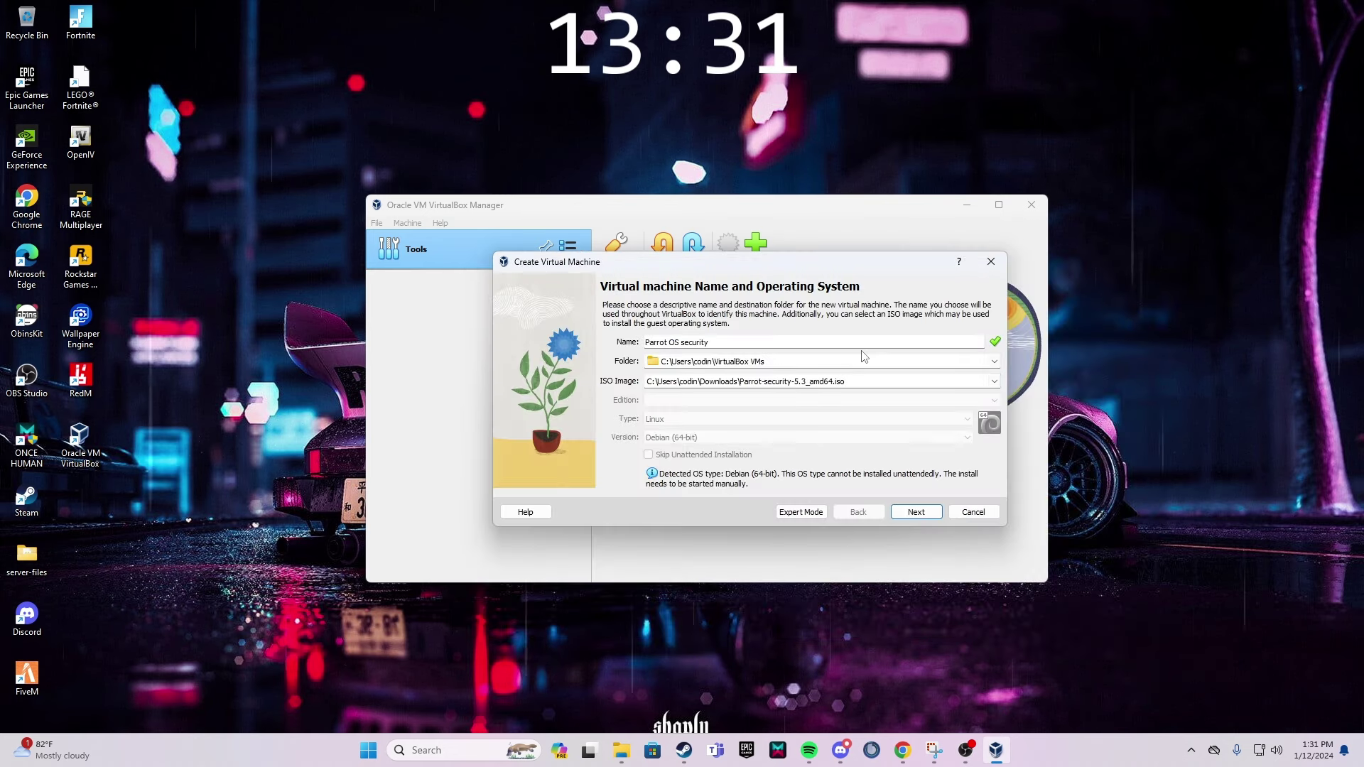
pyautogui.click(916, 511)
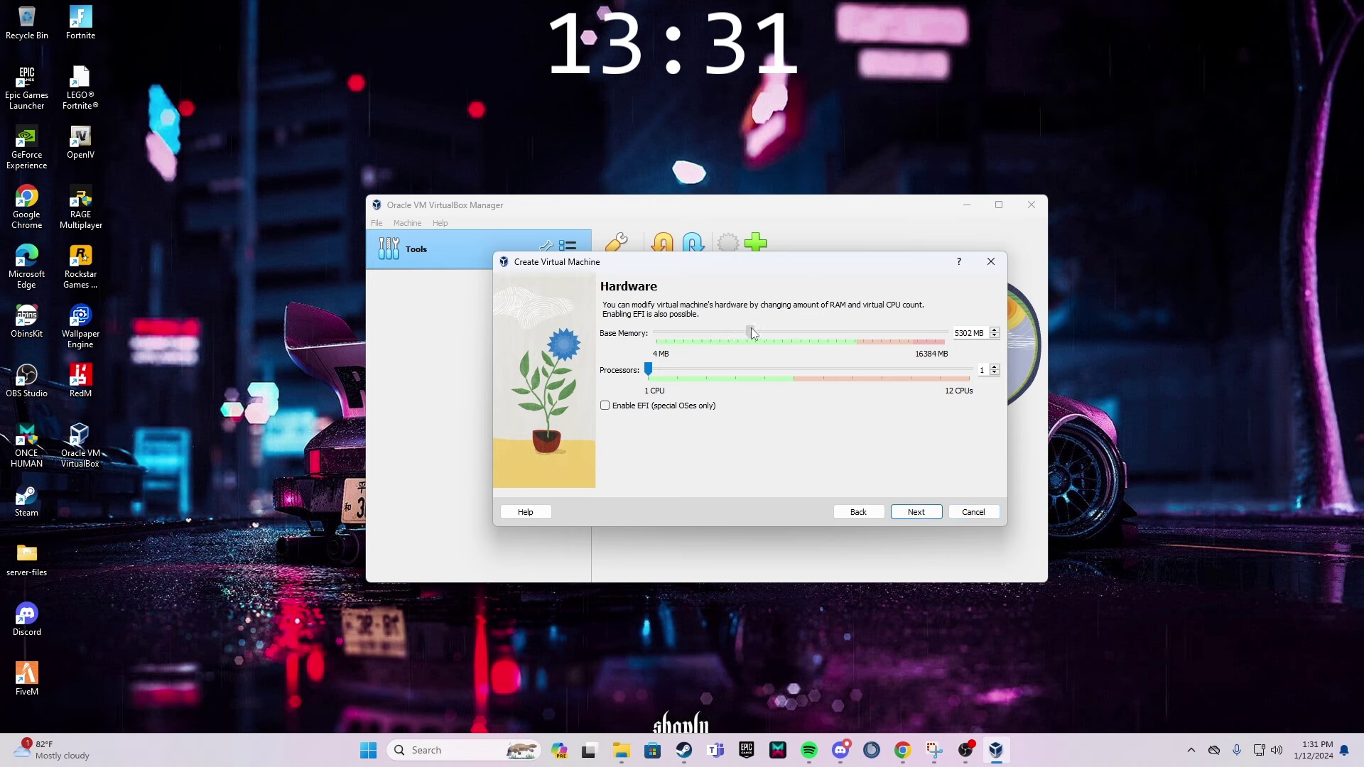
# Set the virtual machine's base memory to 8497 MB and its processors to 2, and continue to the virtual hard disk settings.
pyautogui.moveTo(753, 334); pyautogui.dragTo(807, 338)
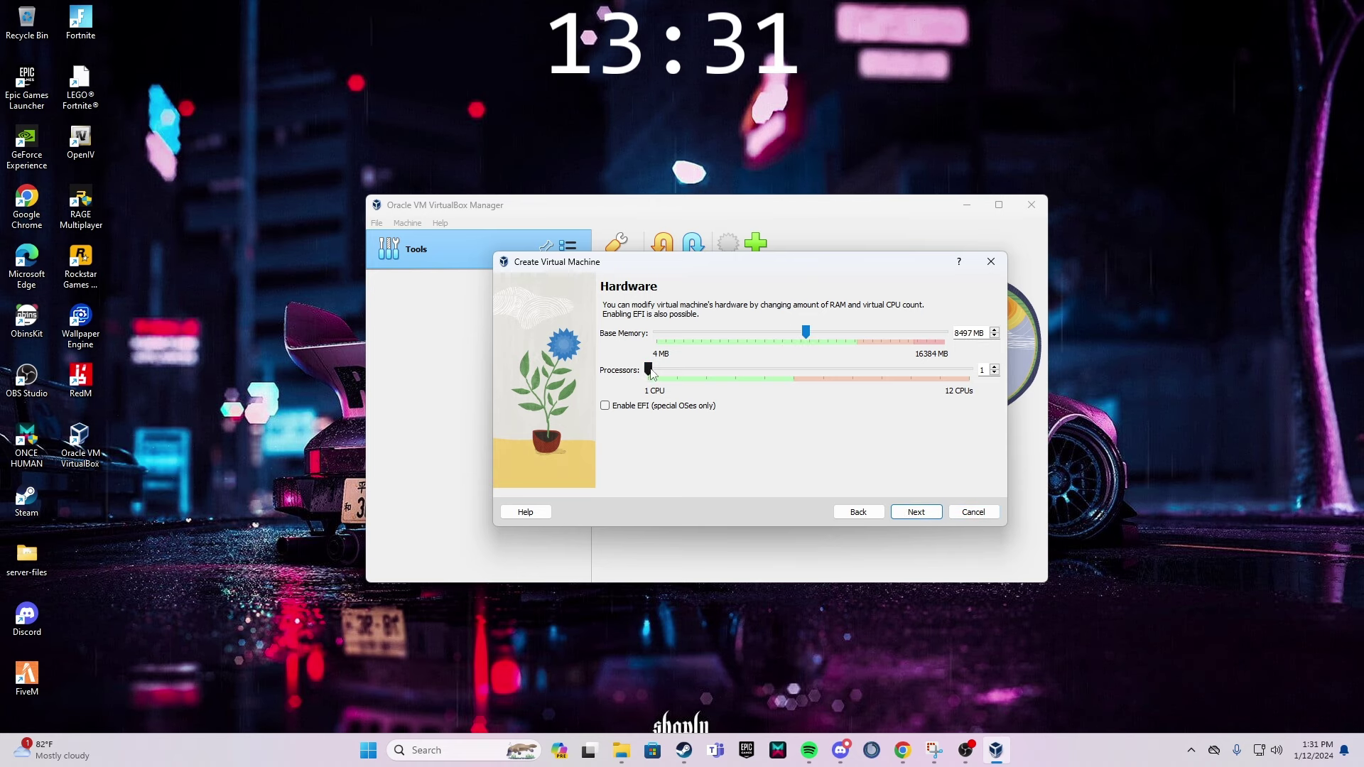
pyautogui.moveTo(648, 369); pyautogui.dragTo(677, 370)
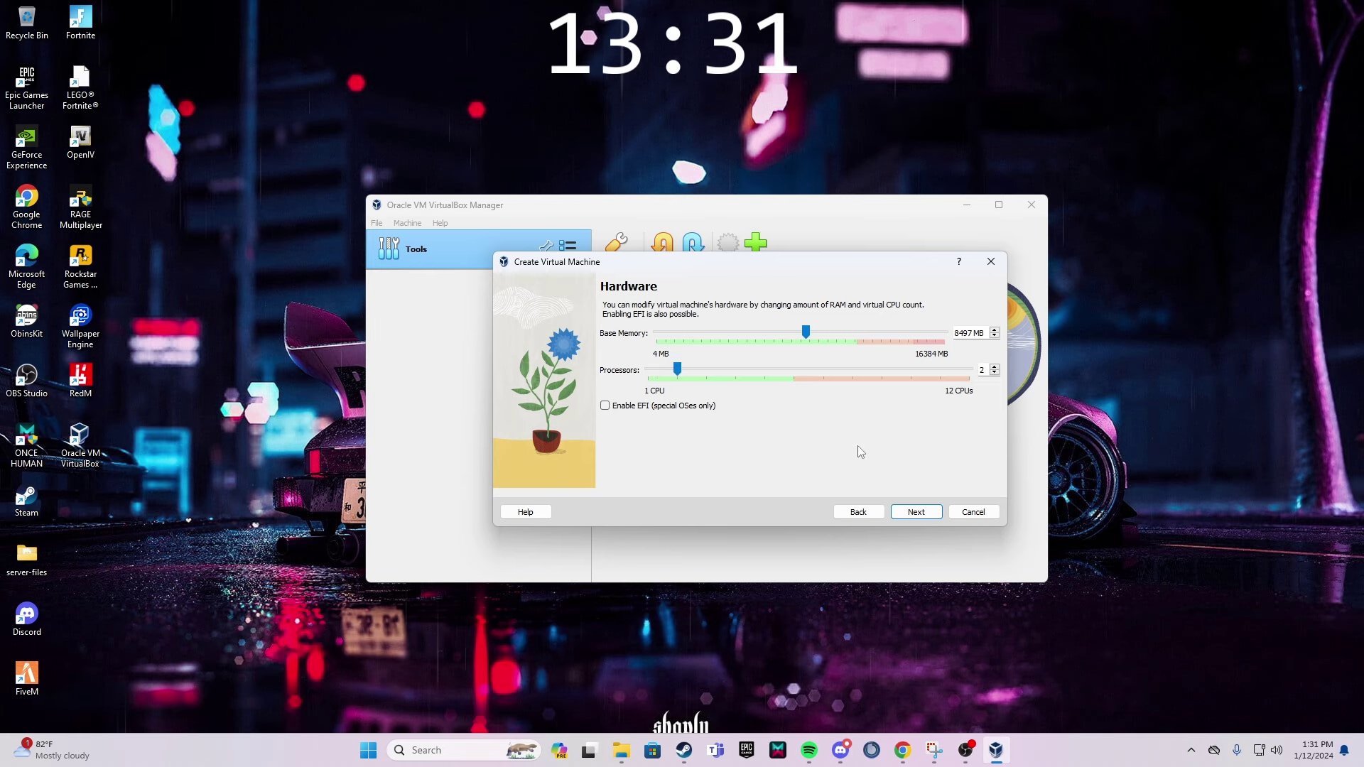
pyautogui.click(918, 514)
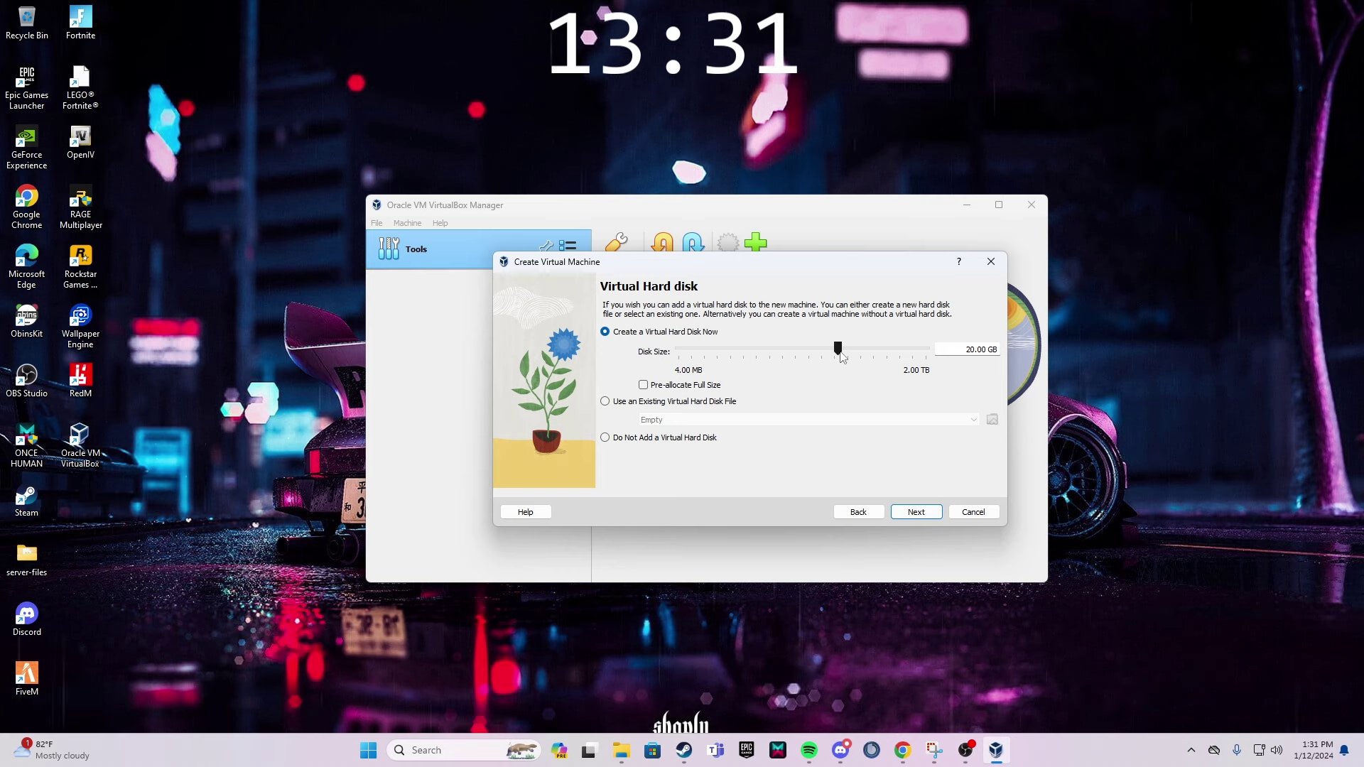
# Set the new virtual hard disk's size to 40.55 GB and finish creating the virtual machine.
pyautogui.moveTo(841, 353); pyautogui.dragTo(854, 348)
pyautogui.click(912, 513)
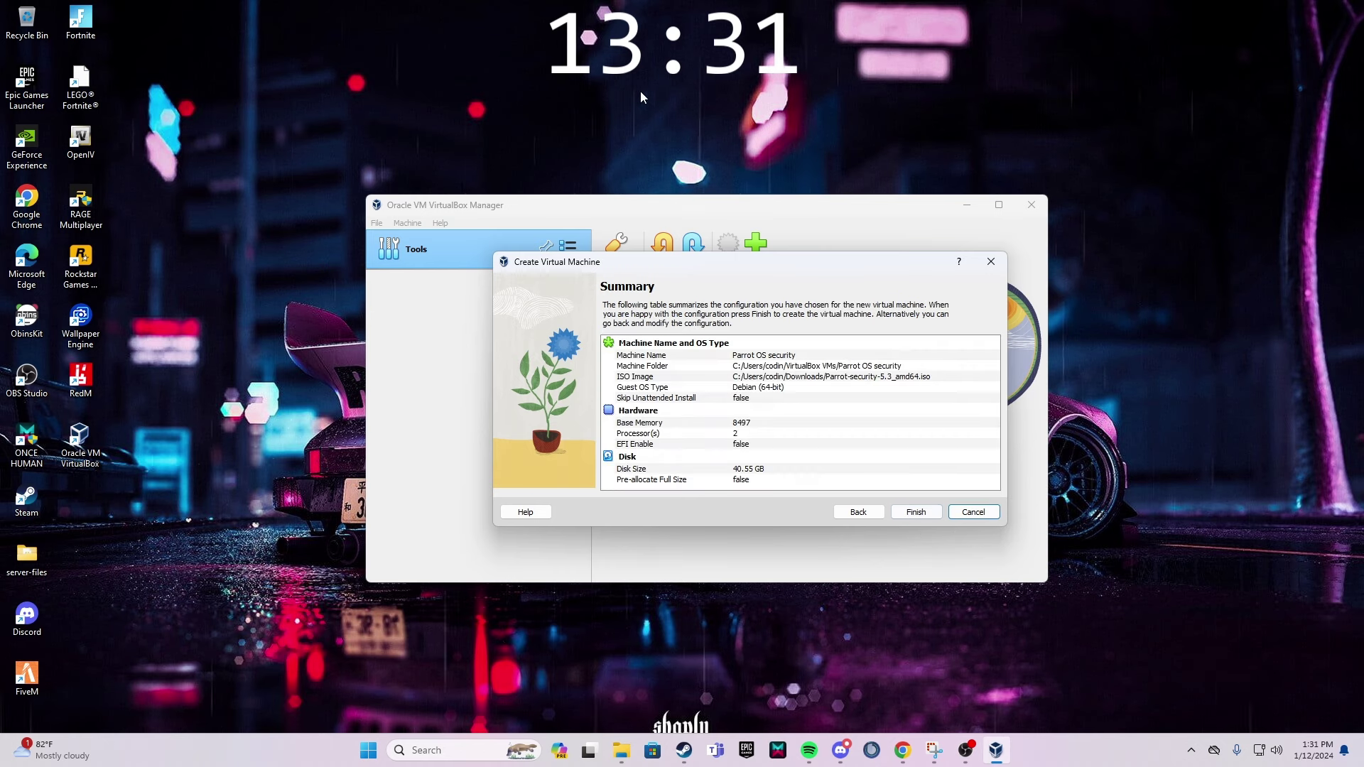
pyautogui.click(915, 512)
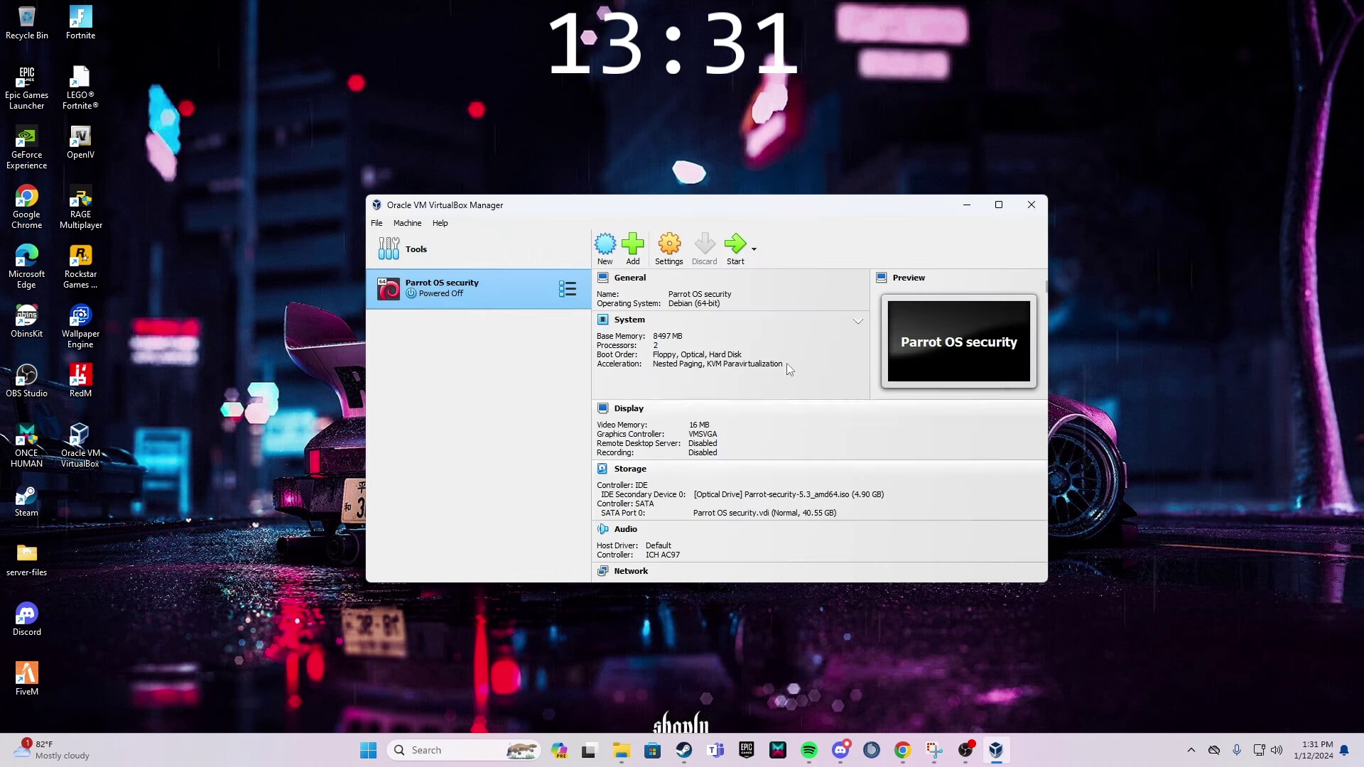
# Start the Parrot OS security machine, maximize its window and boot the Try / Install option.
pyautogui.moveTo(699, 198); pyautogui.dragTo(734, 197)
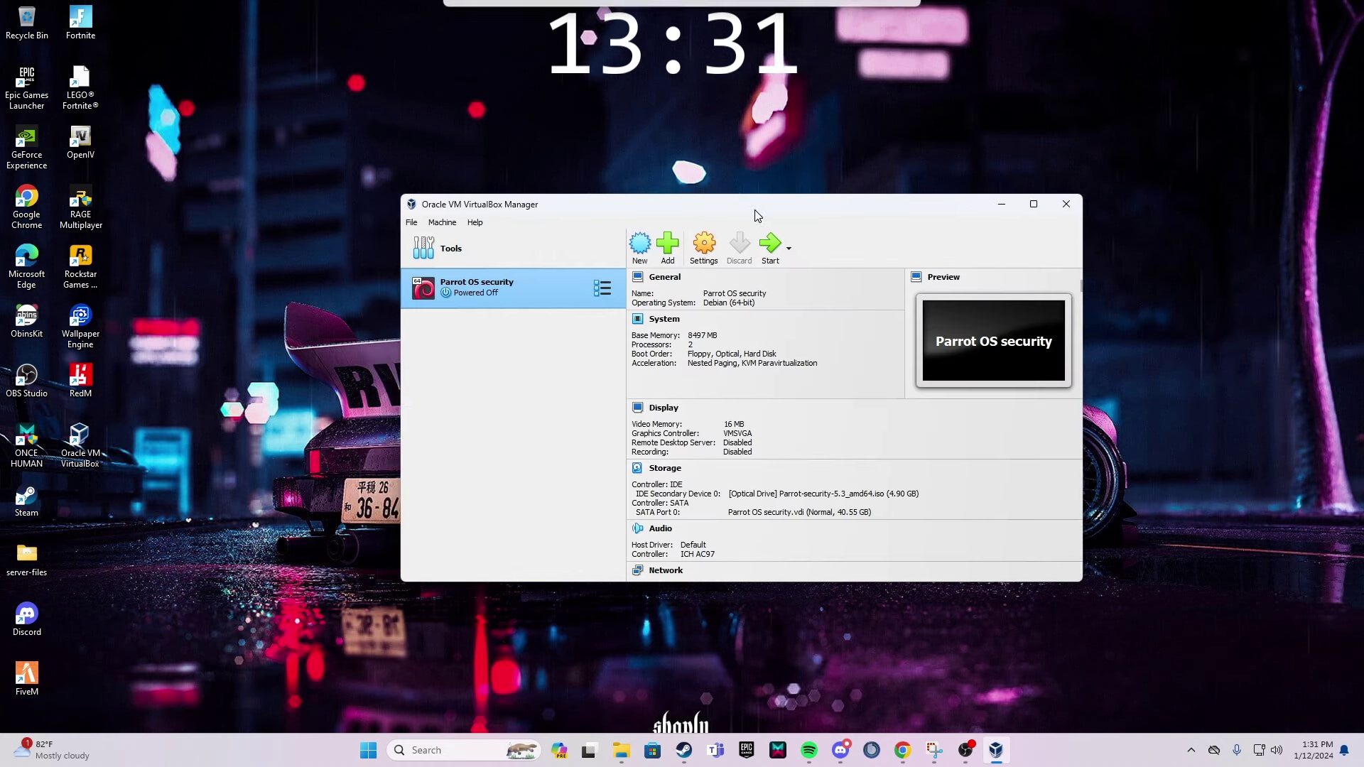
pyautogui.doubleClick(534, 287)
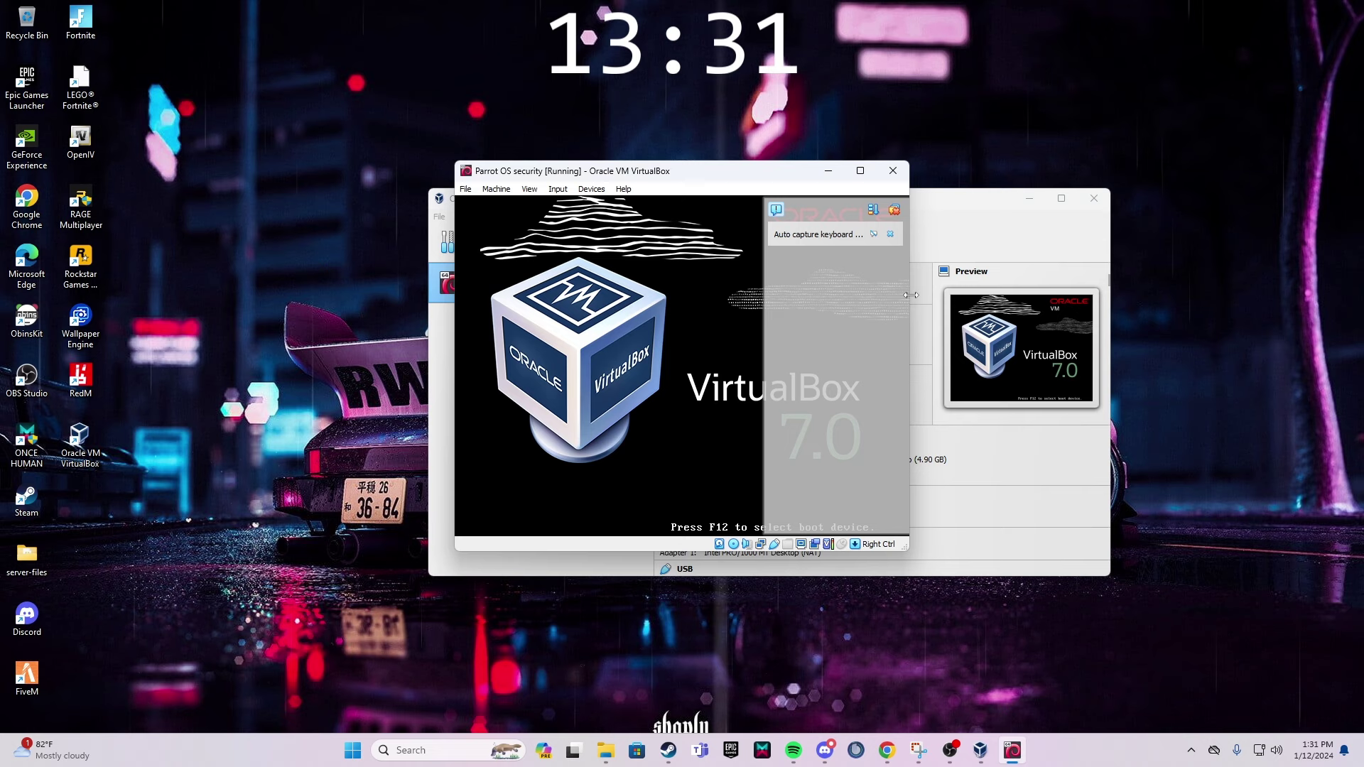
pyautogui.click(1030, 198)
pyautogui.moveTo(790, 175); pyautogui.dragTo(838, 180)
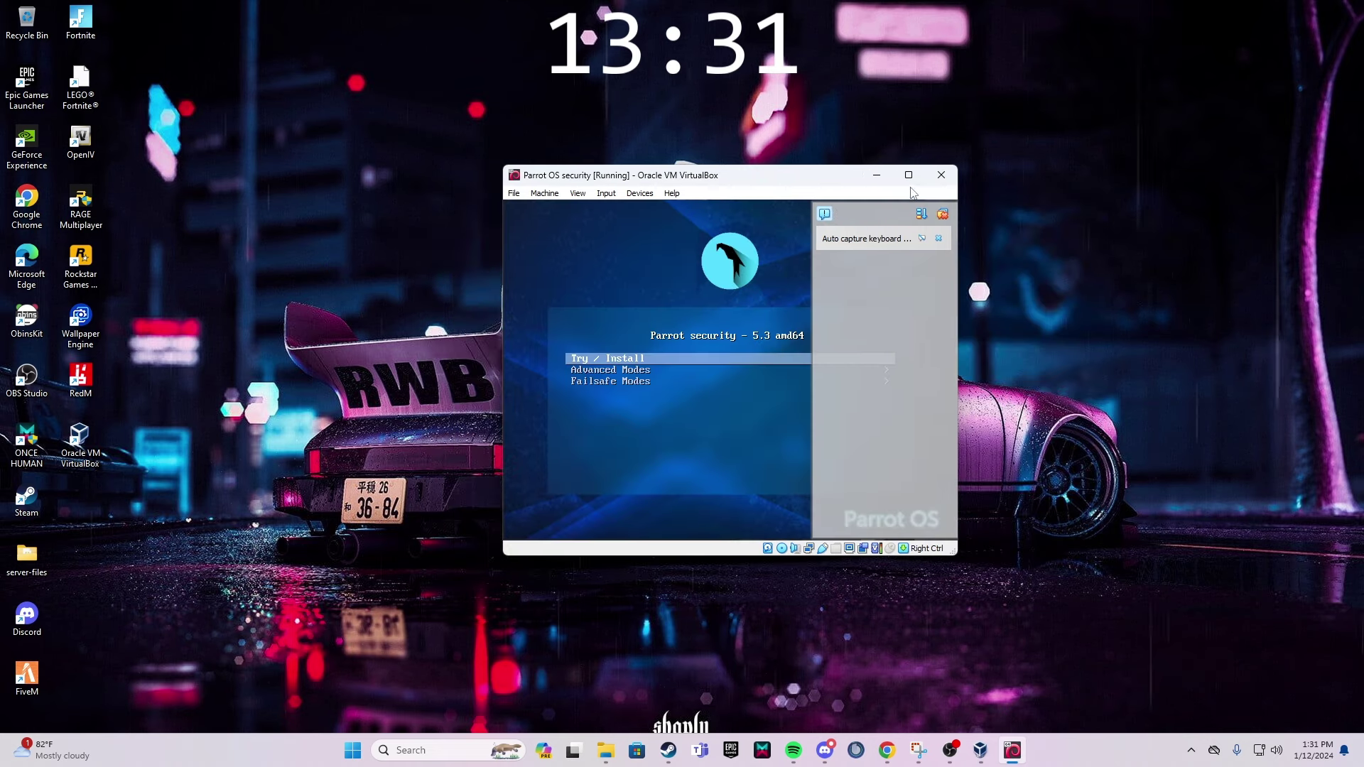
pyautogui.doubleClick(839, 180)
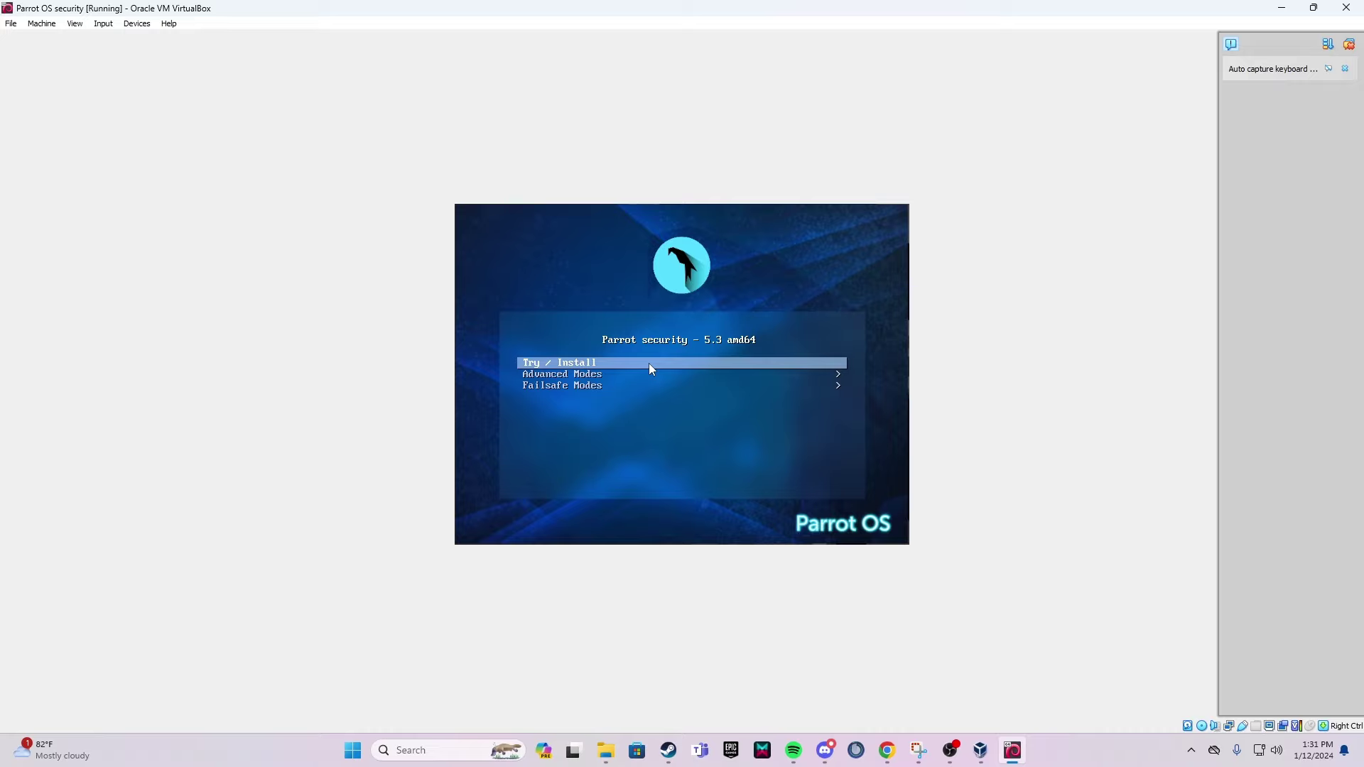
pyautogui.press('Return')
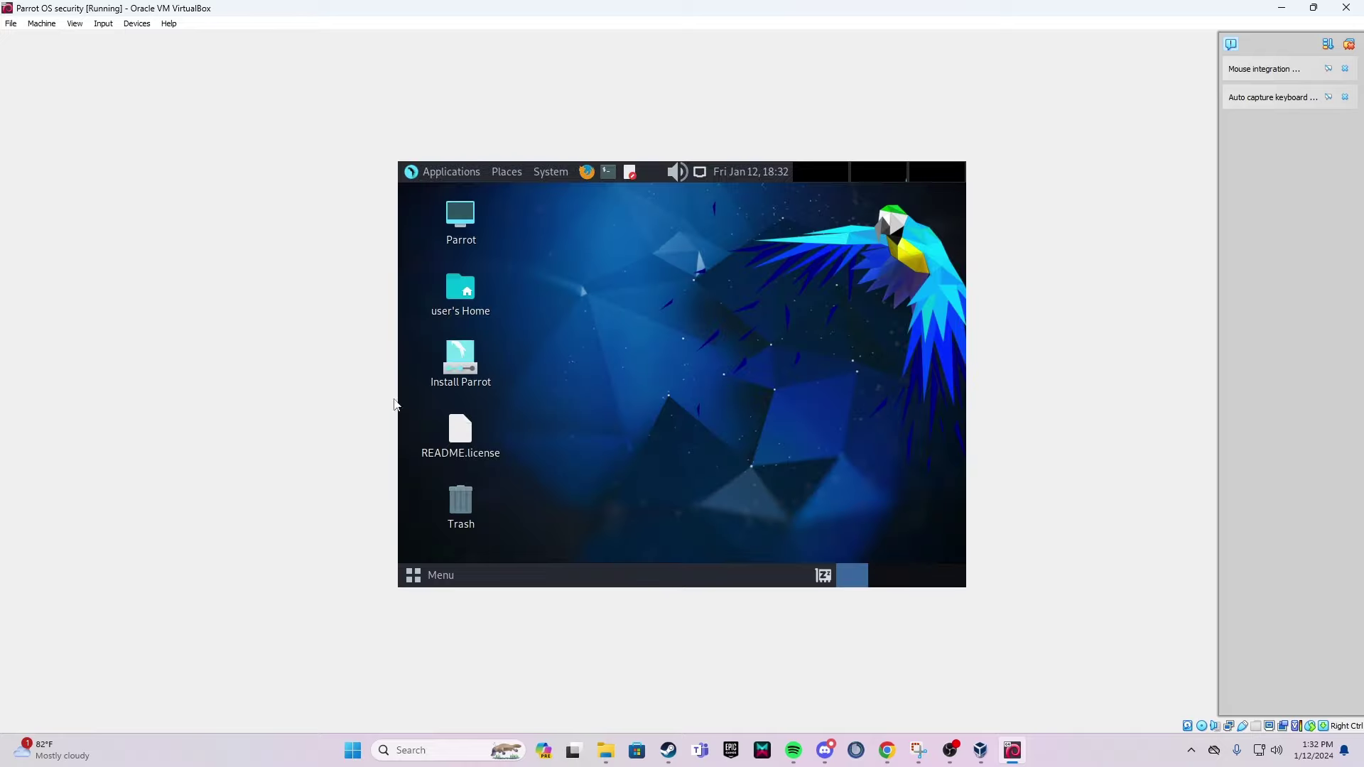
# Launch the Install Parrot program from the guest desktop and resize the machine window so the guest display fills the screen.
pyautogui.click(461, 364)
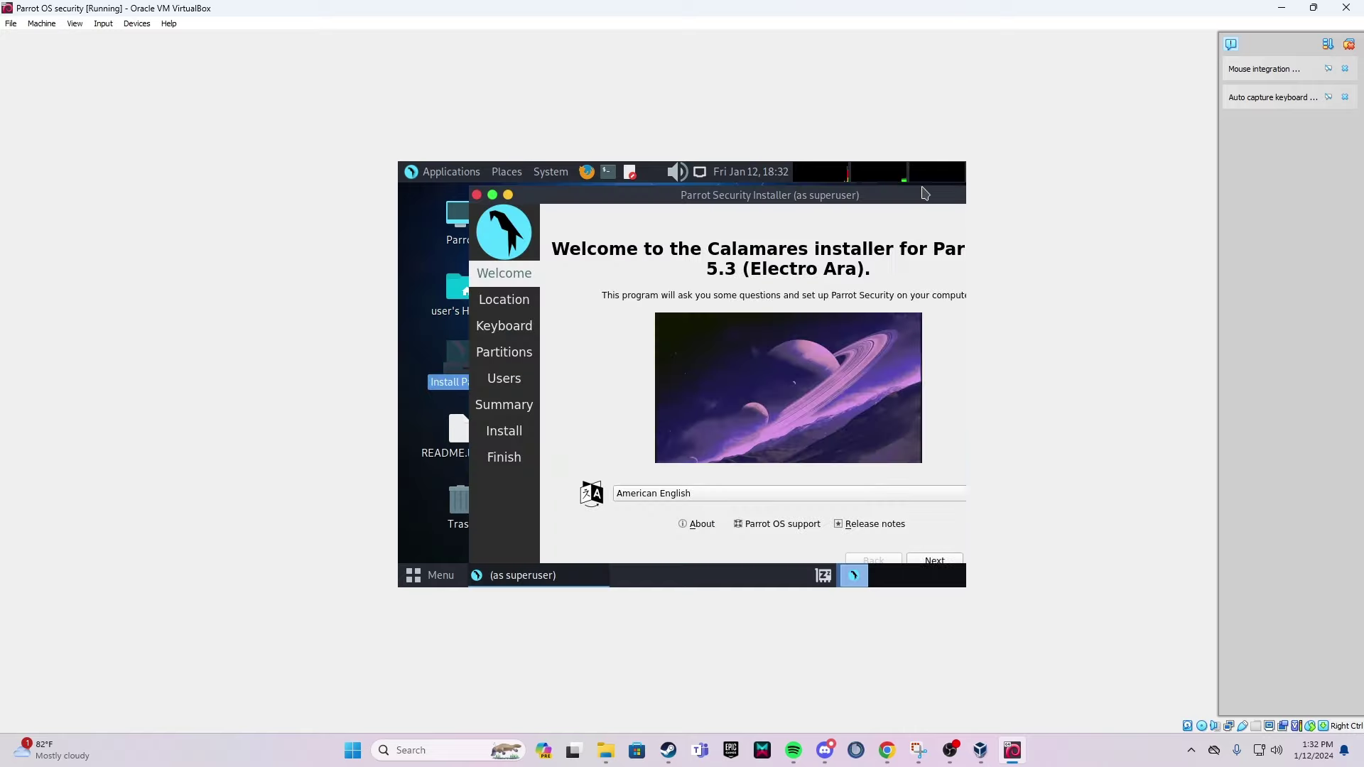
pyautogui.click(1313, 8)
pyautogui.moveTo(845, 183); pyautogui.dragTo(842, 184)
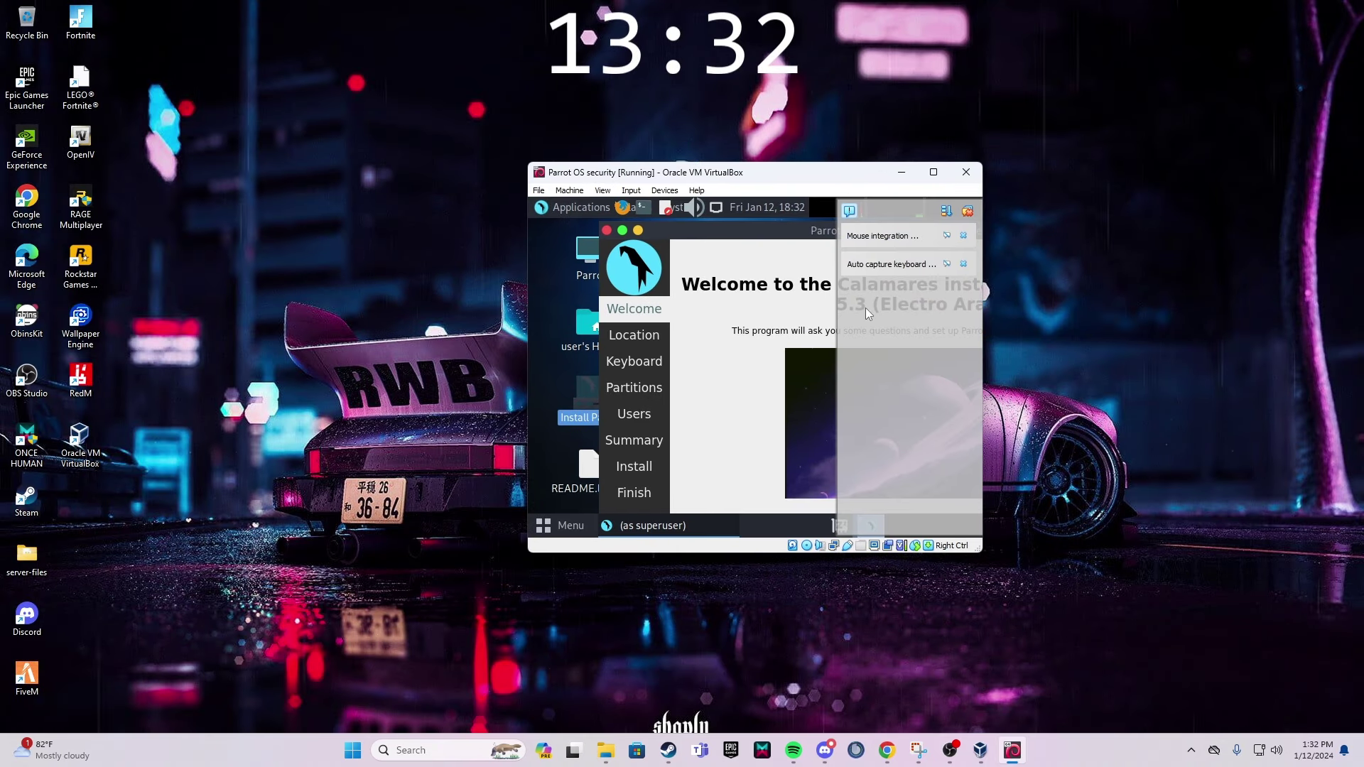
pyautogui.click(966, 235)
pyautogui.click(963, 236)
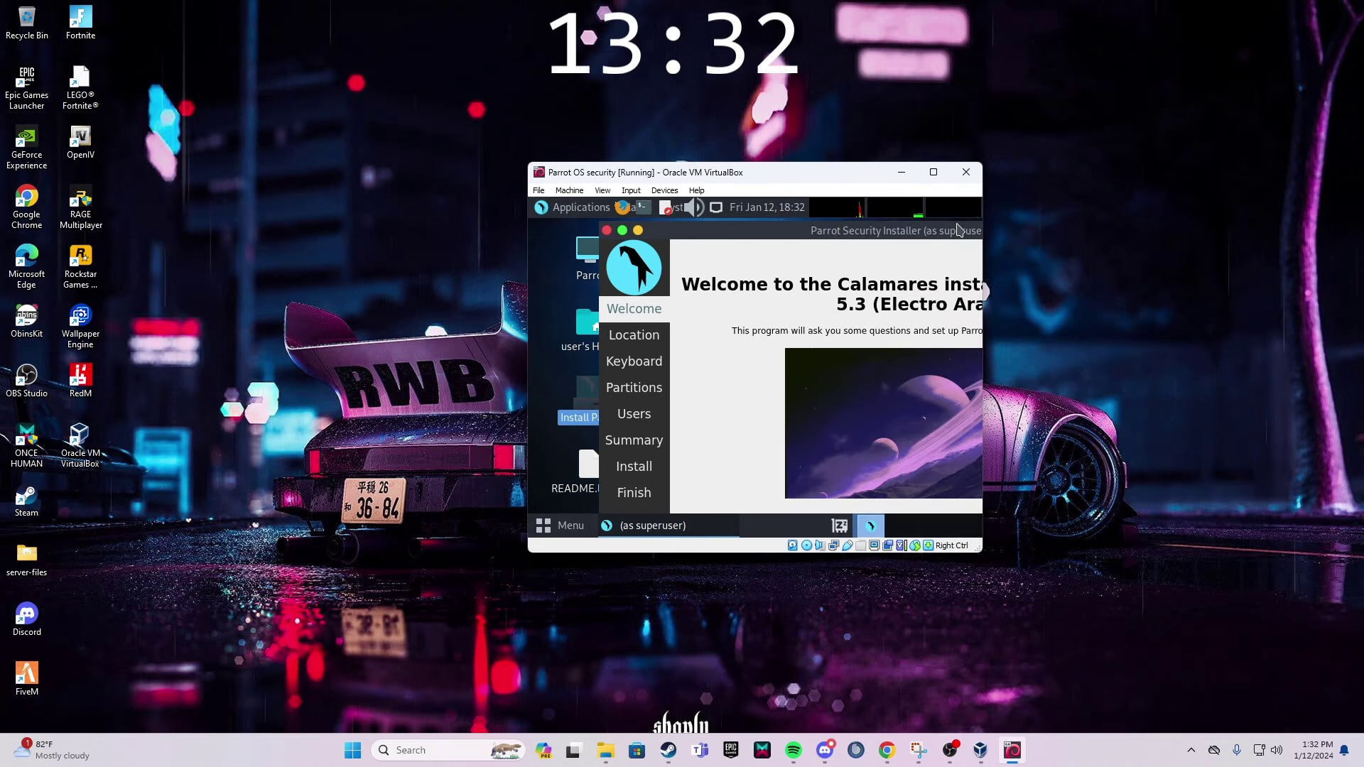
pyautogui.click(933, 172)
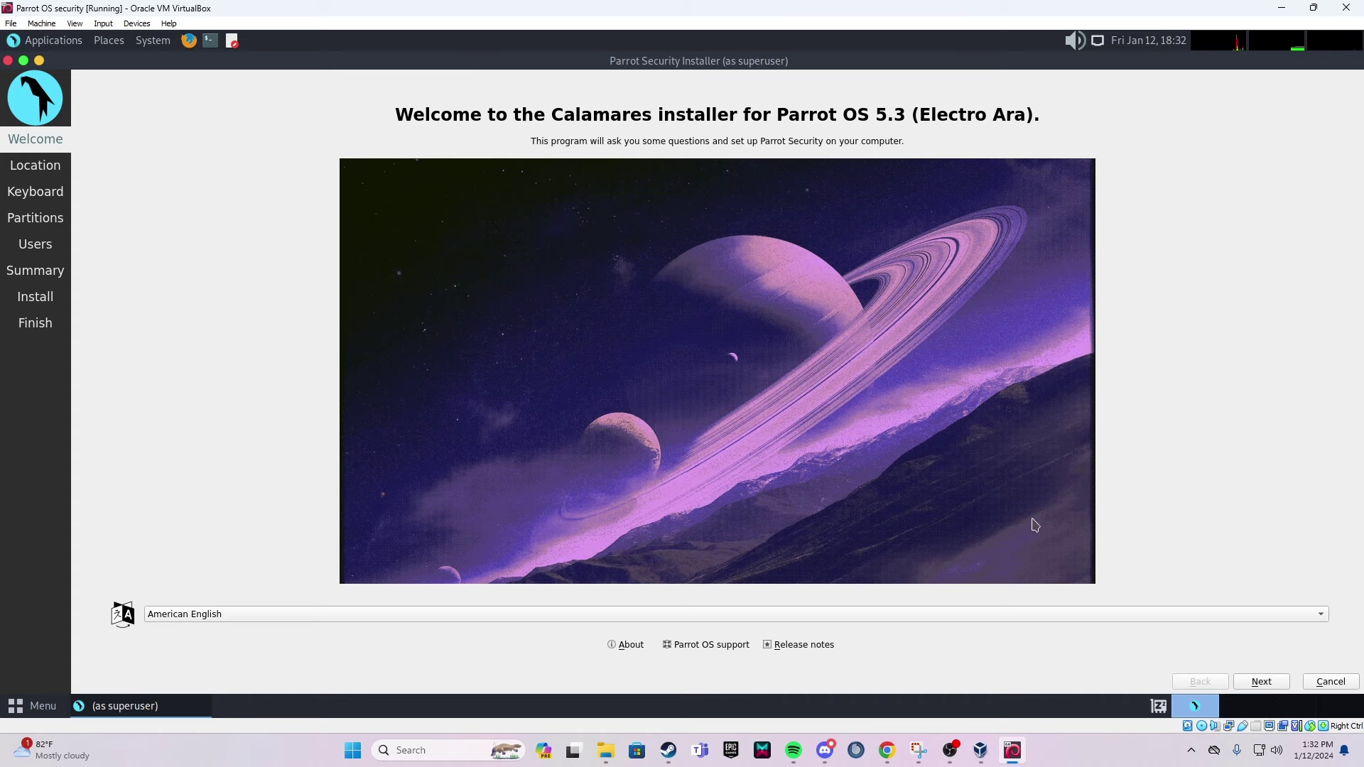
# Accept the installer's default language, location and keyboard settings, and choose Erase disk with No Swap for the partitions.
pyautogui.click(1263, 685)
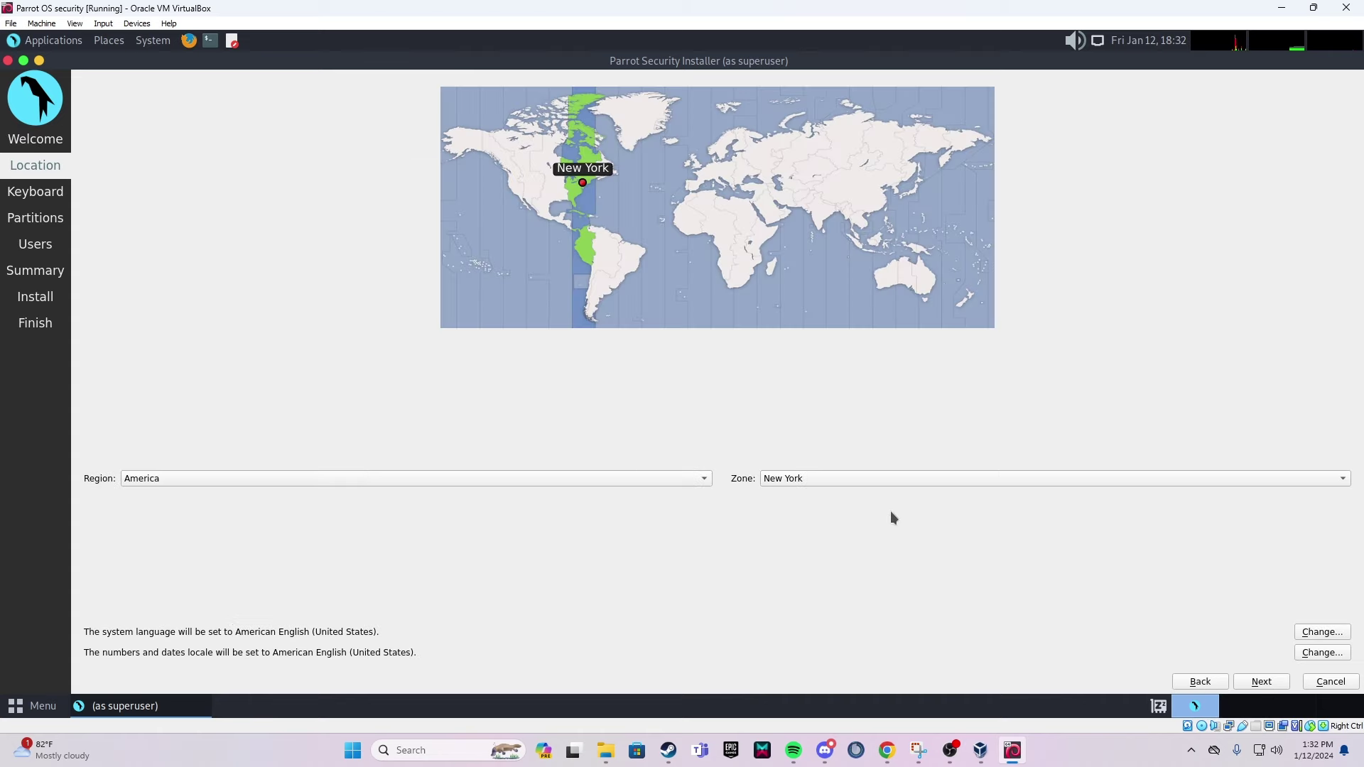
pyautogui.click(1257, 683)
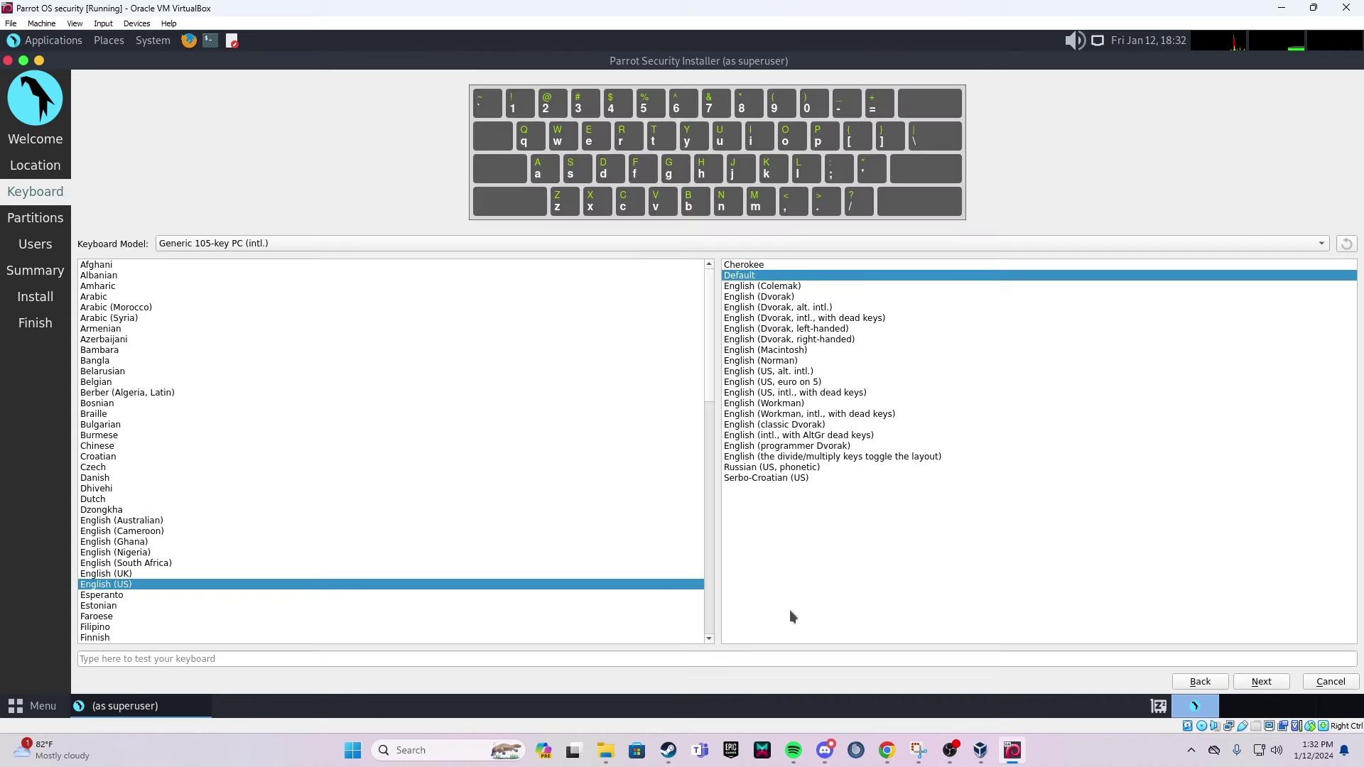
pyautogui.click(1261, 682)
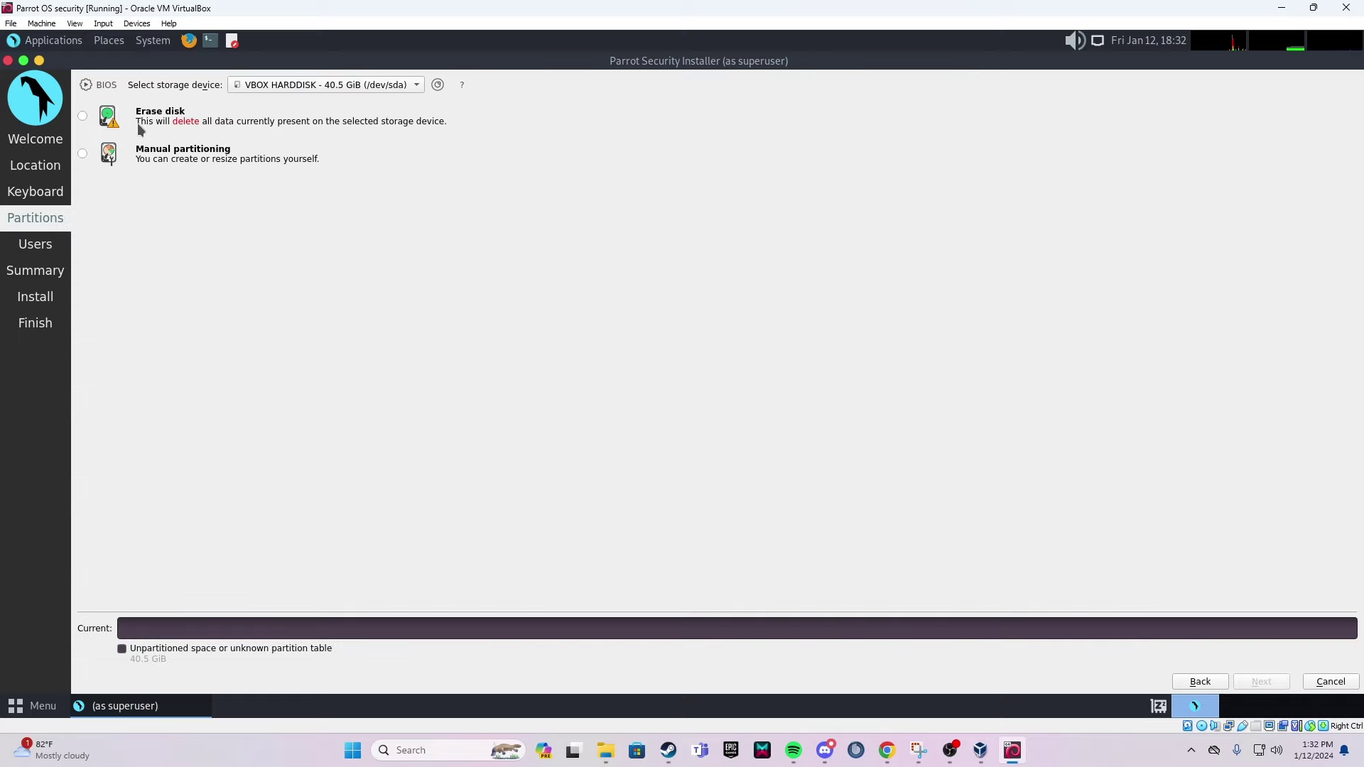
pyautogui.click(83, 116)
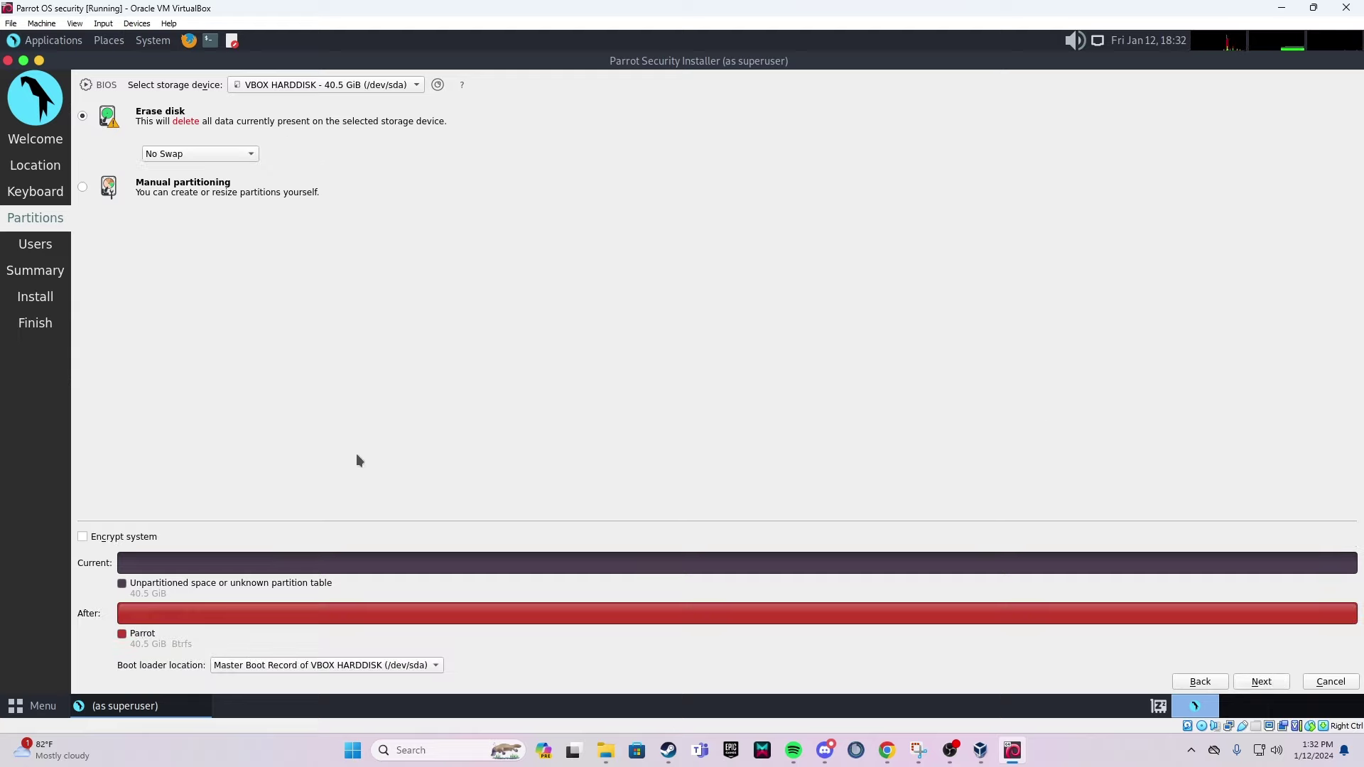
pyautogui.click(1255, 684)
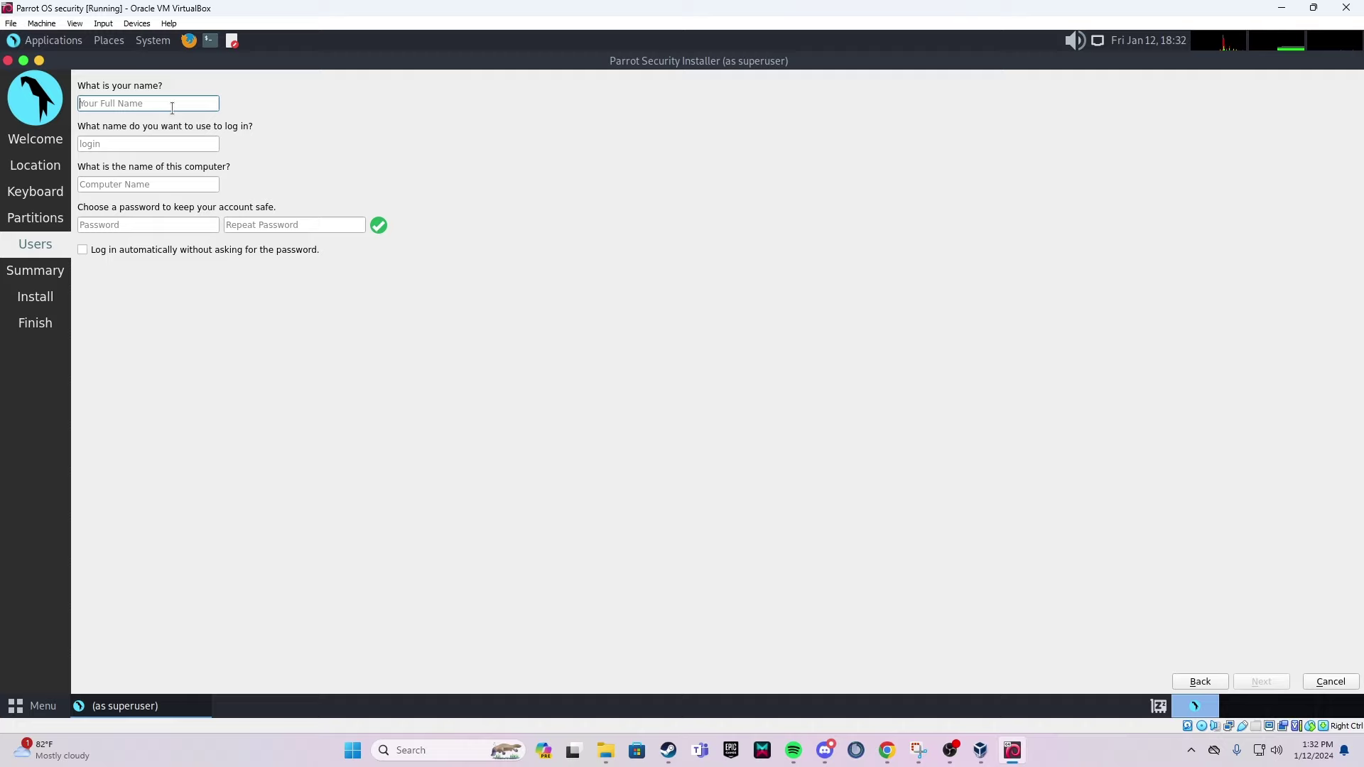
# Enter the account owner's name and the account password for the new Parrot user.
pyautogui.write('codingwolf')
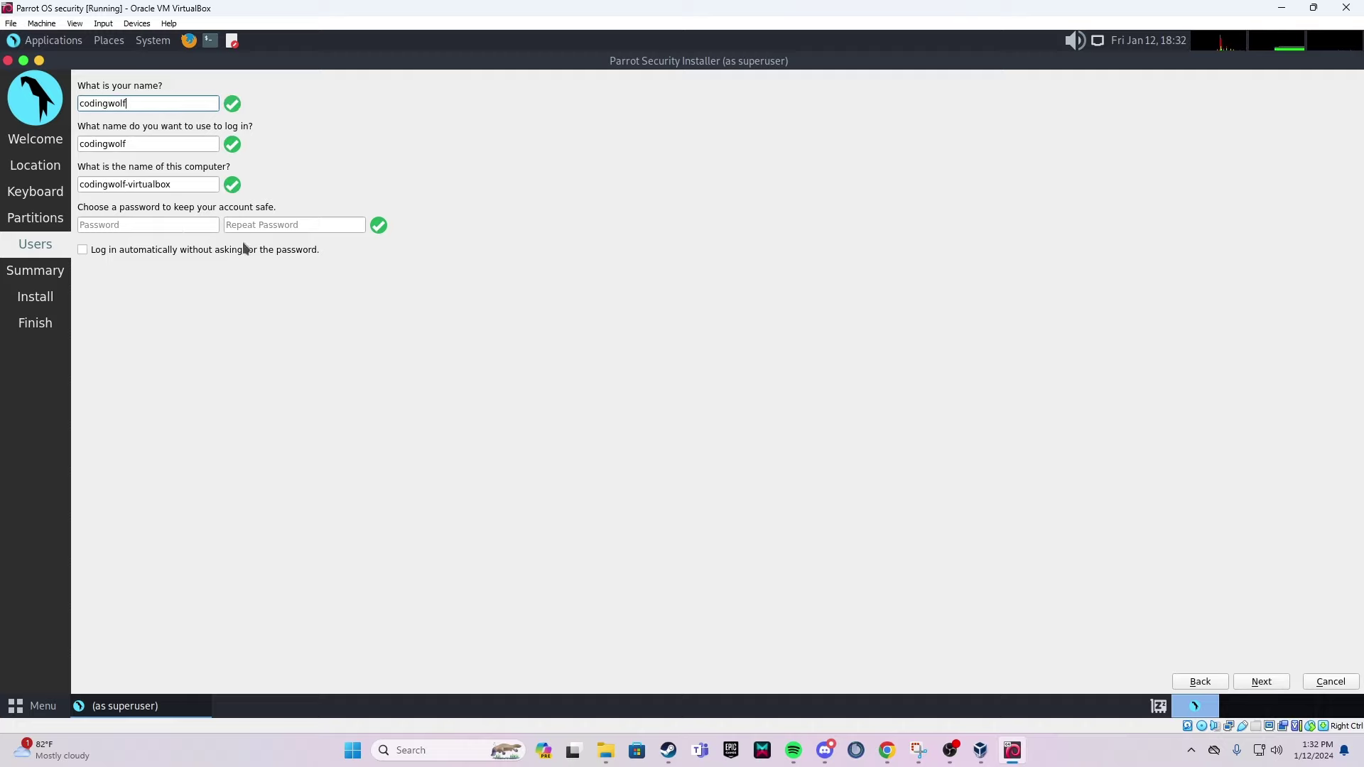
pyautogui.click(191, 227)
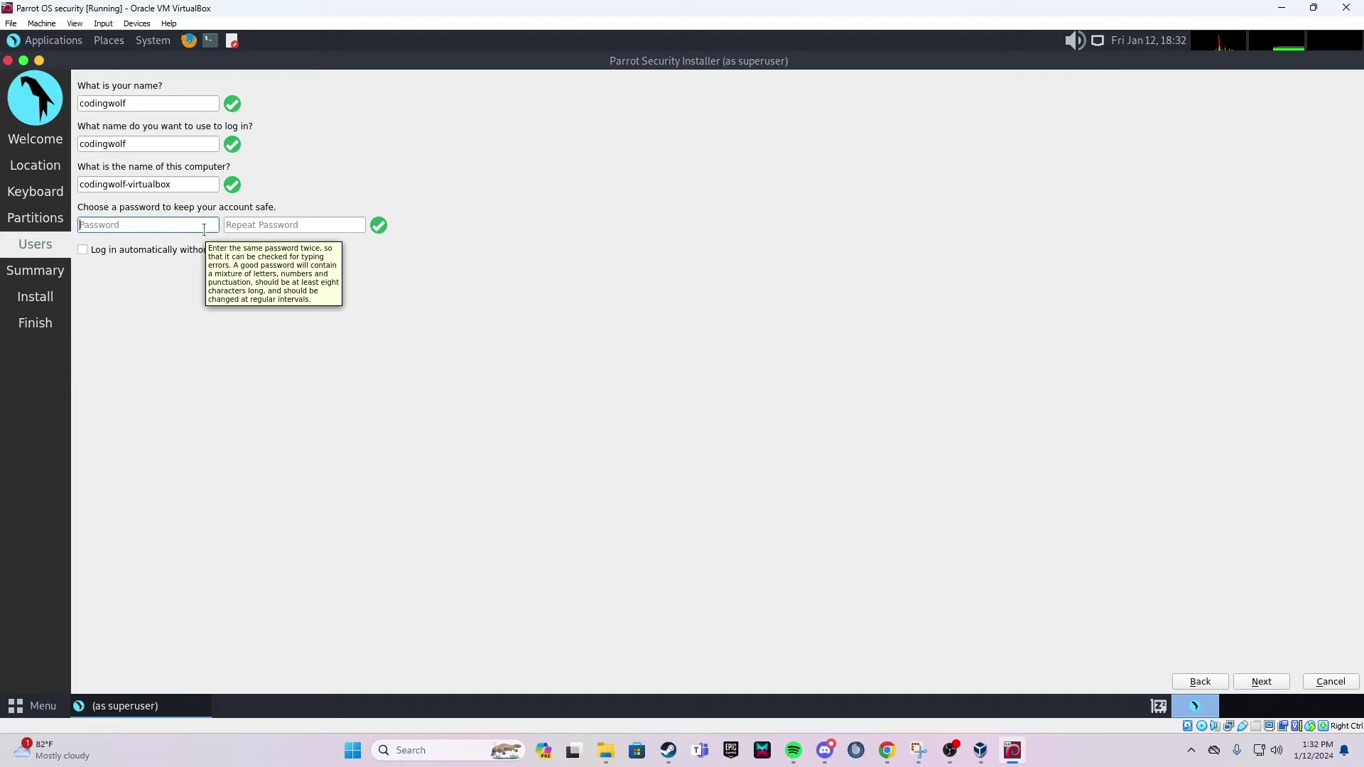
pyautogui.write('••')
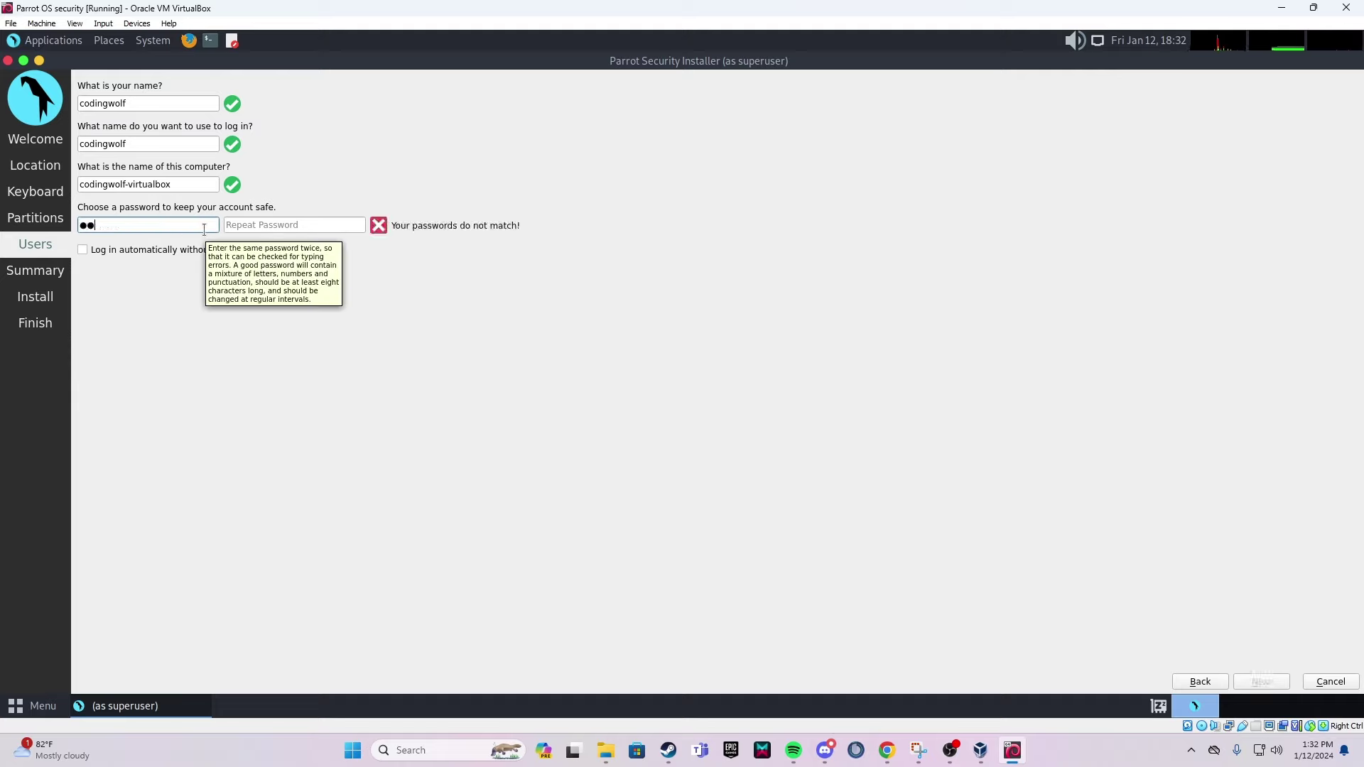